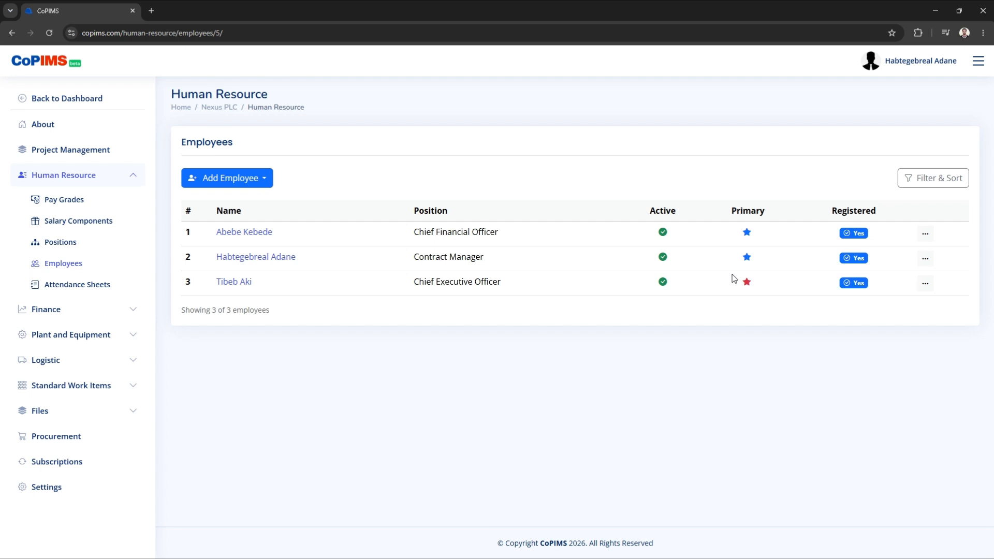
click(926, 283)
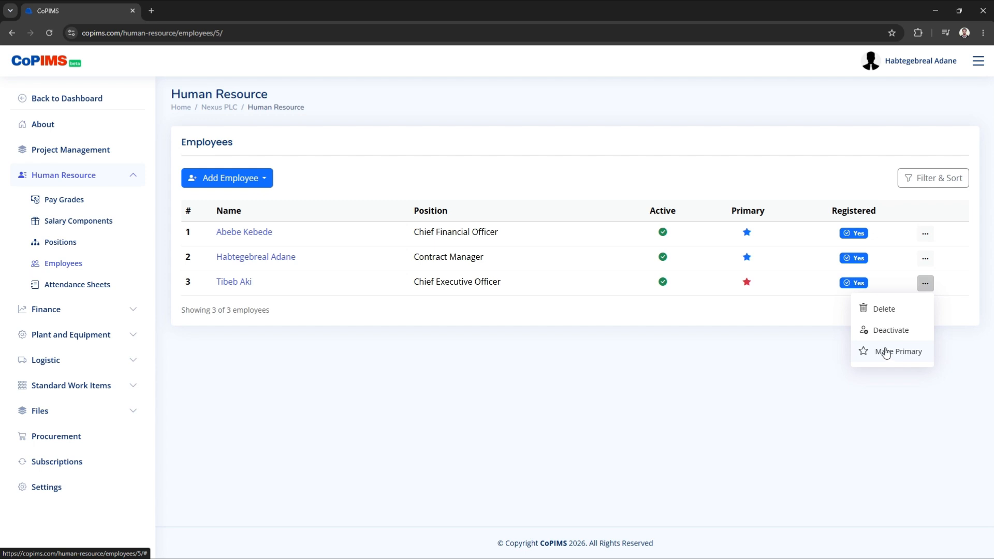
click(797, 294)
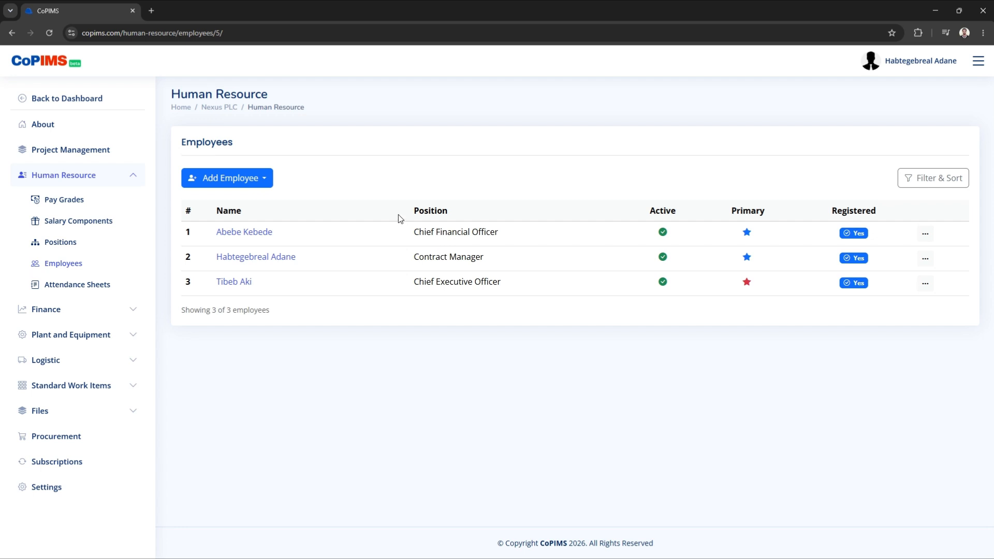
Start a new Human Resource attendance sheet and set its date to 01/06/2026
click(90, 289)
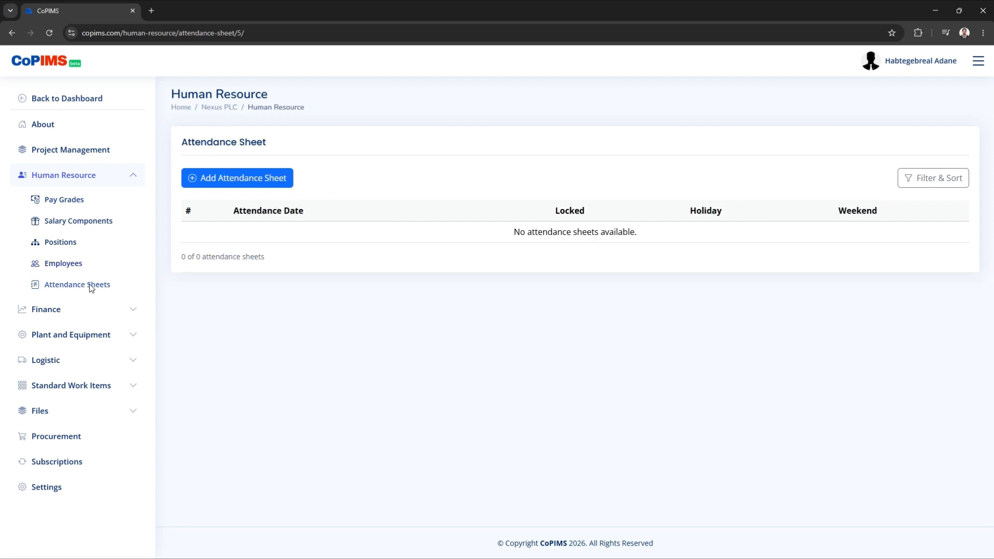
click(238, 181)
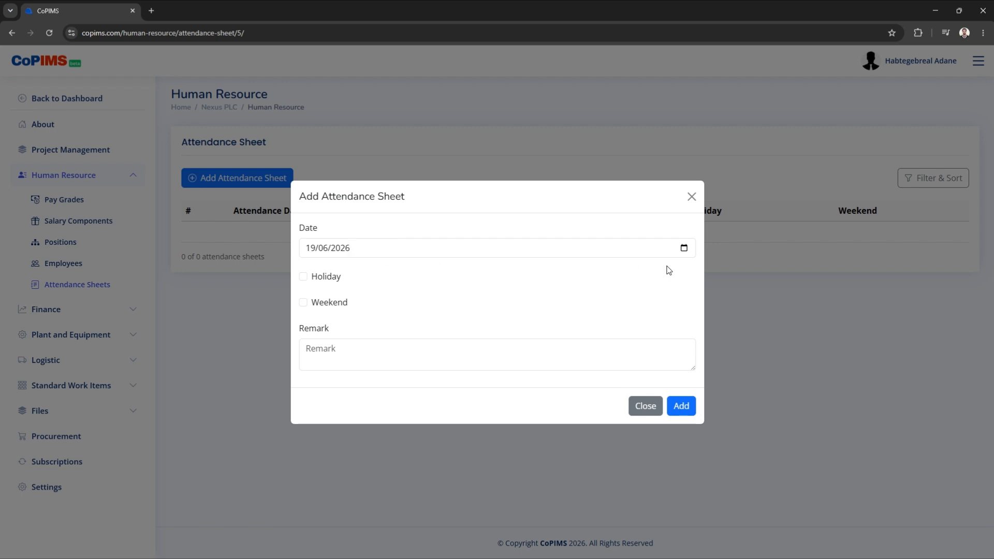
click(684, 248)
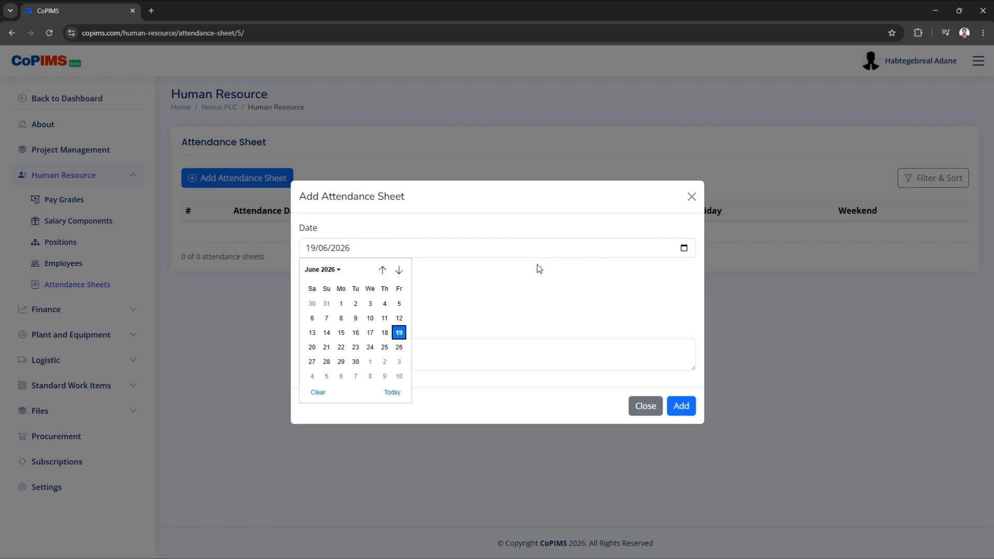
click(342, 304)
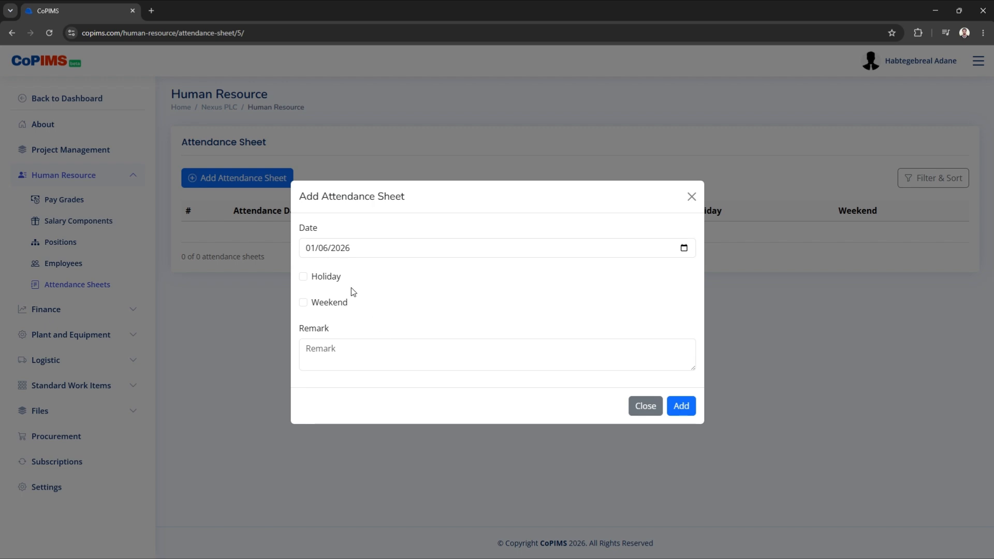
Try the Holiday and Weekend options, leave both unticked, and add the attendance sheet
click(325, 281)
click(325, 303)
click(326, 304)
click(327, 283)
click(328, 303)
click(331, 279)
click(334, 279)
click(333, 305)
click(681, 407)
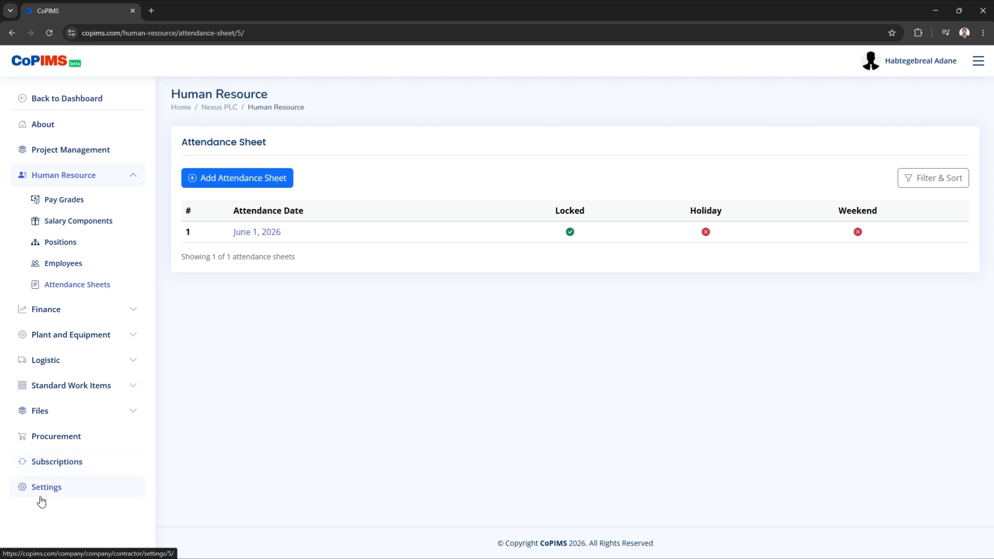
Set the attendance lock days to 30 in the Nexus PLC company settings and save the update
click(56, 489)
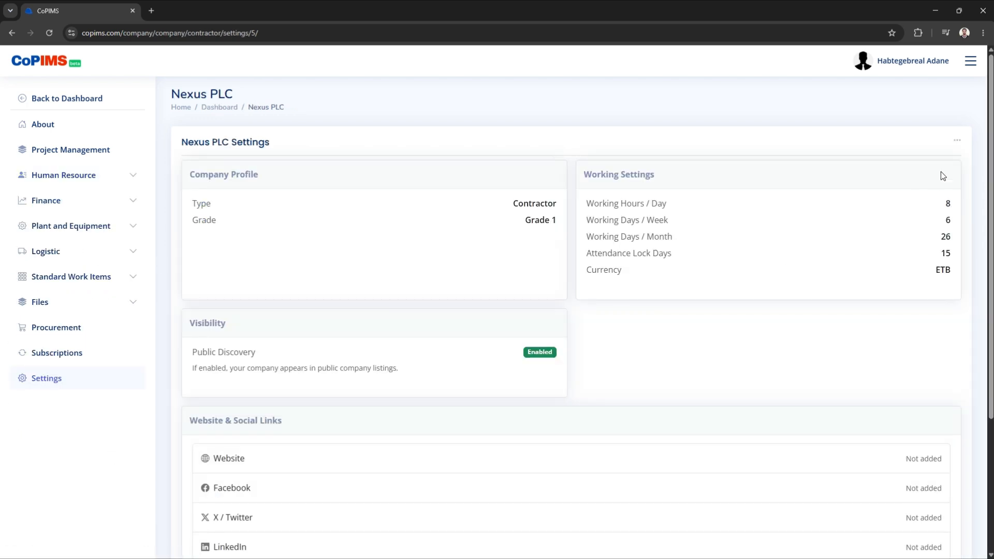
click(957, 141)
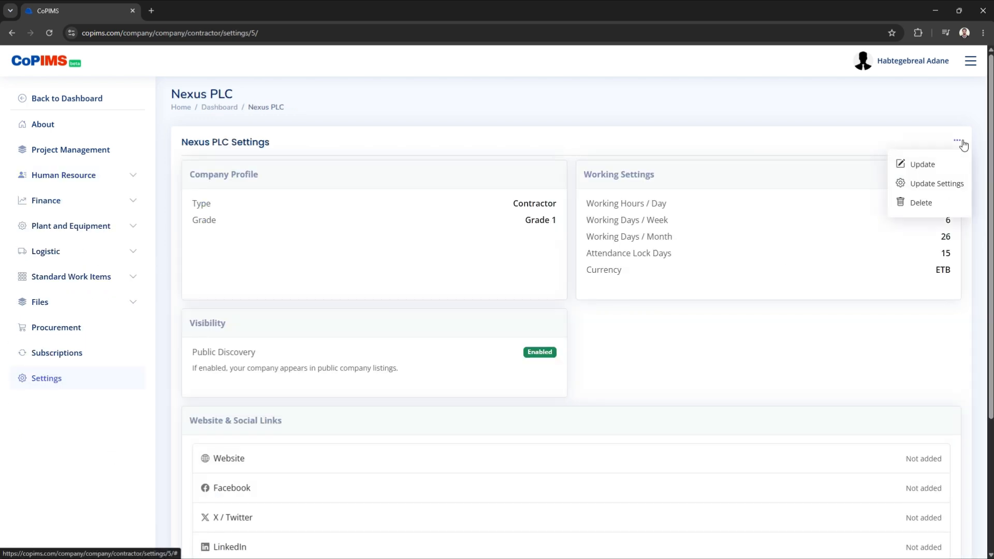
click(936, 186)
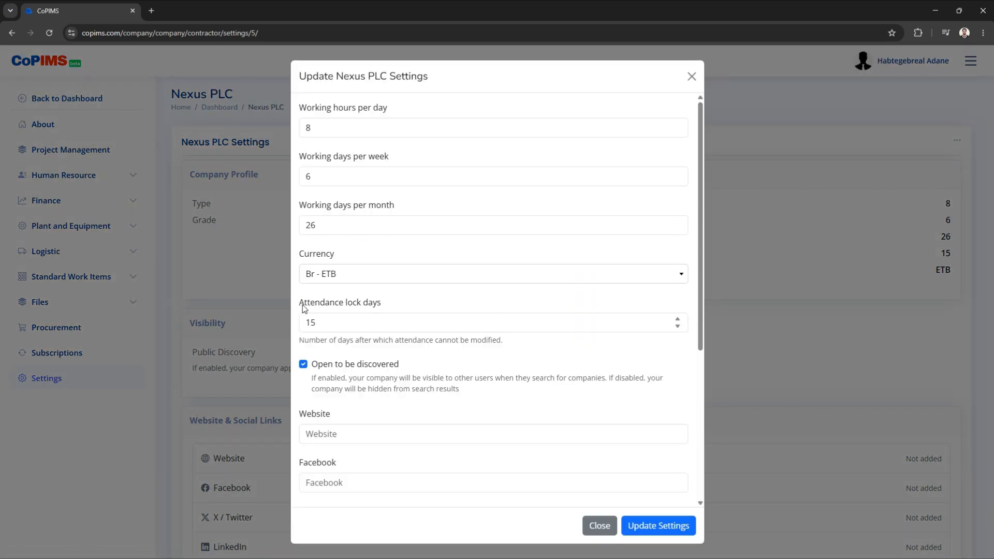
drag(304, 311, 394, 304)
click(359, 323)
double_click(359, 323)
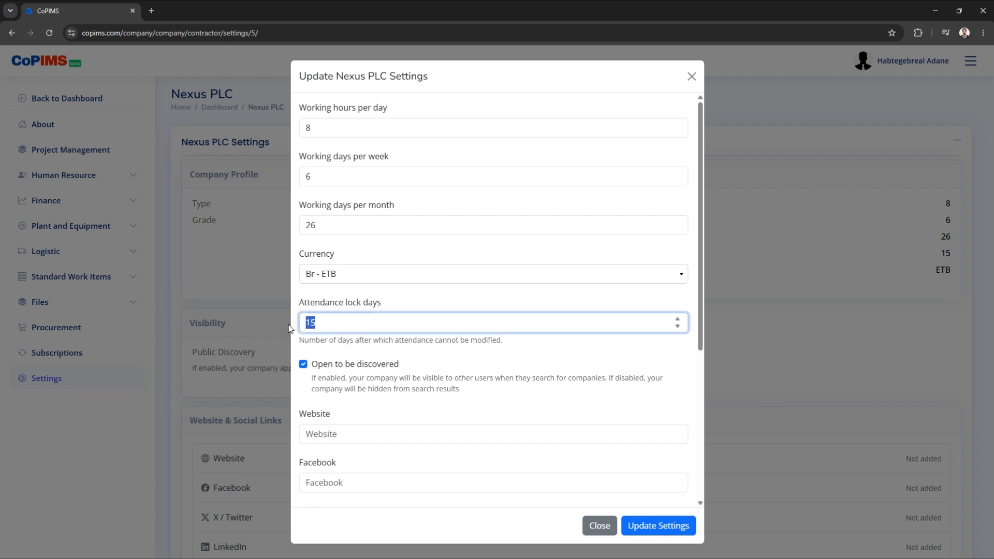
text(30)
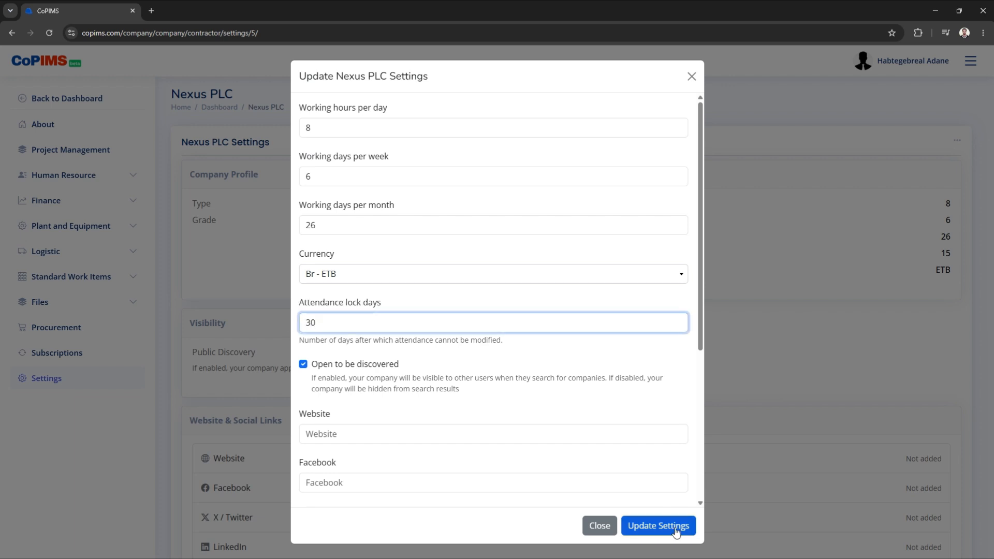
click(658, 526)
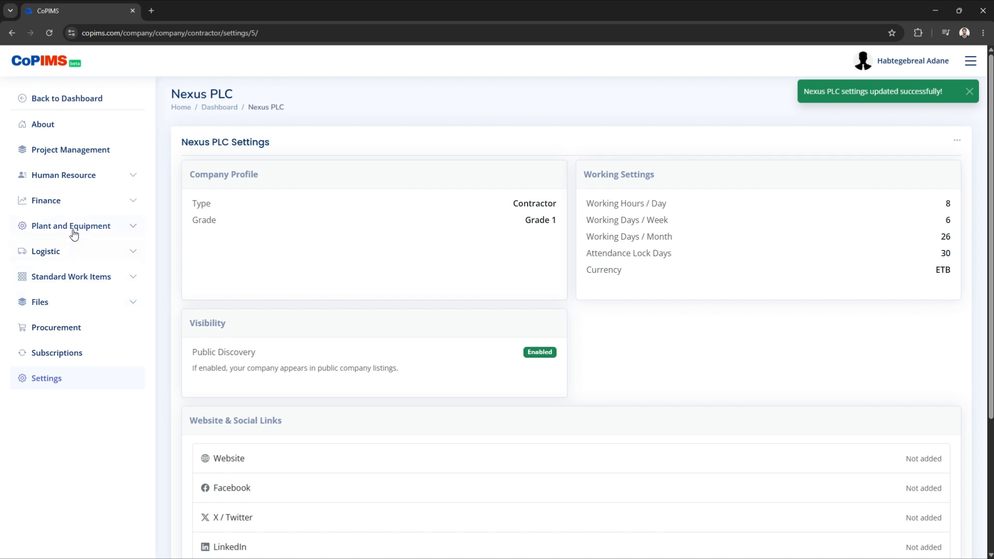
Return to the Human Resource attendance sheets list
click(75, 177)
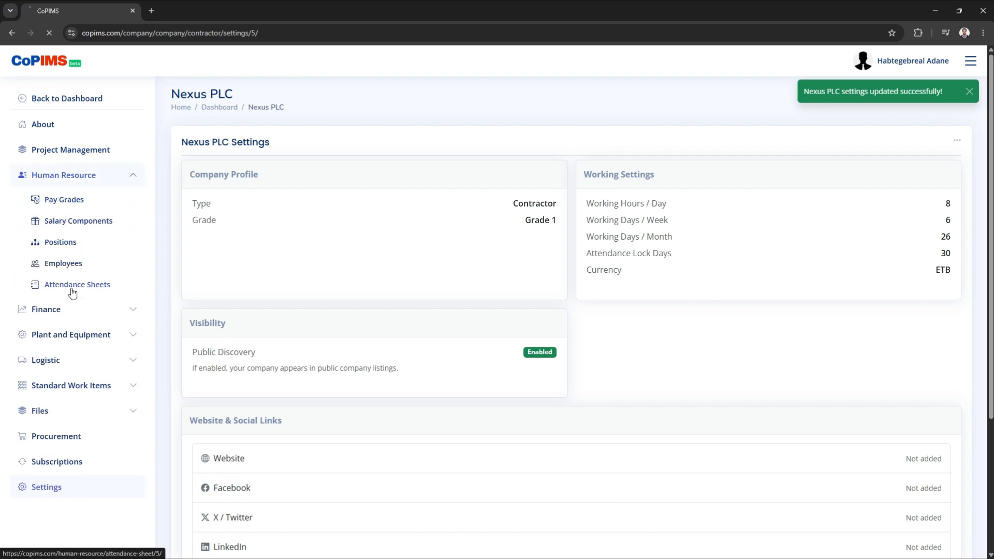
click(73, 289)
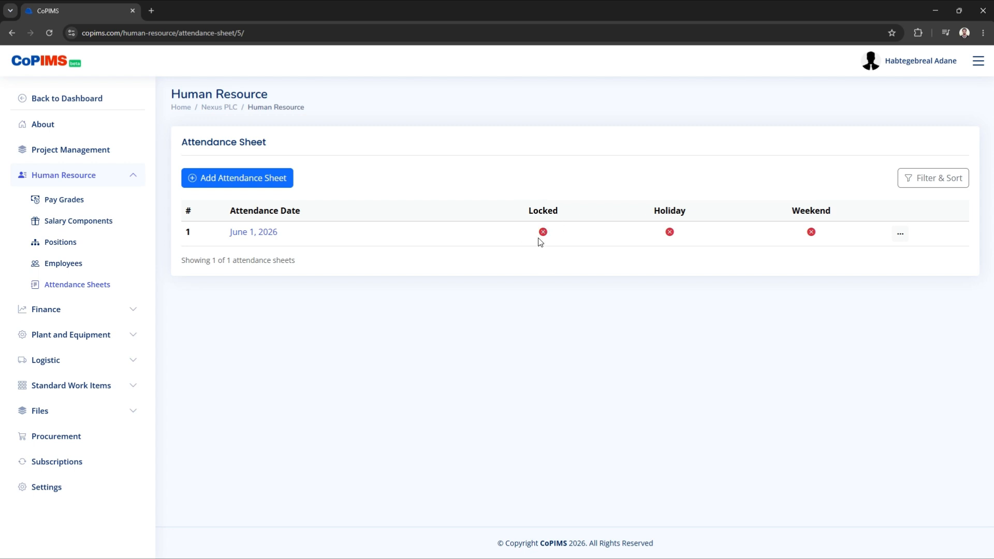
click(902, 236)
click(876, 260)
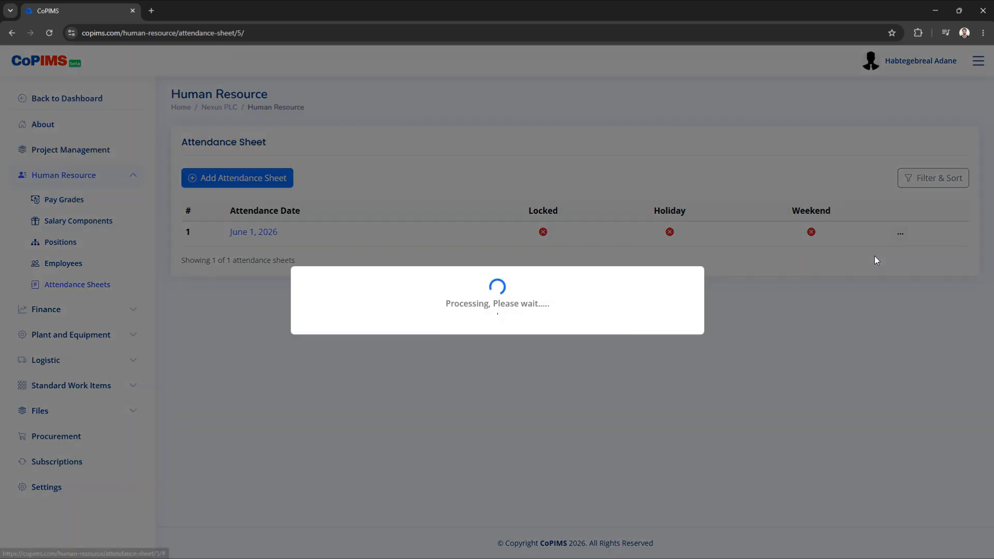
click(336, 275)
click(332, 298)
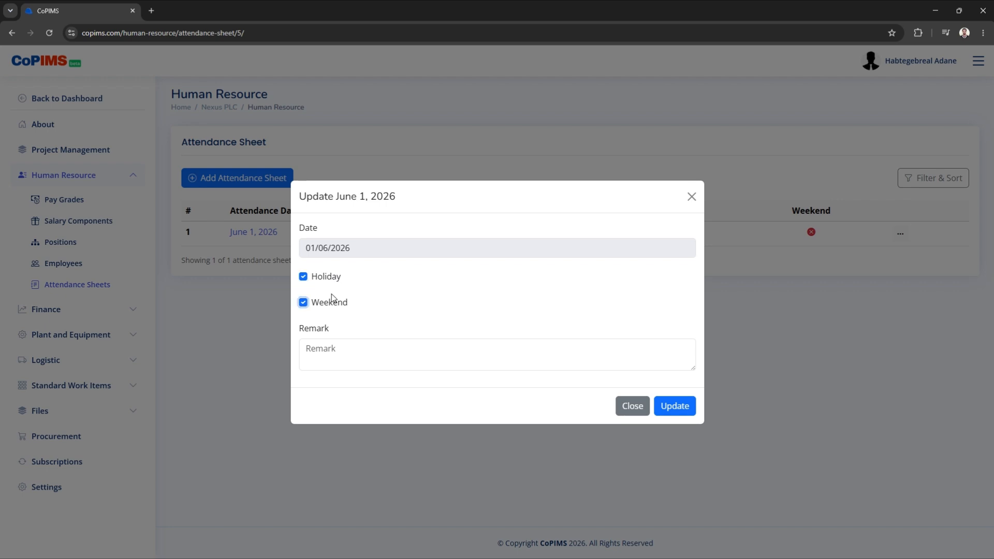
click(330, 281)
click(634, 405)
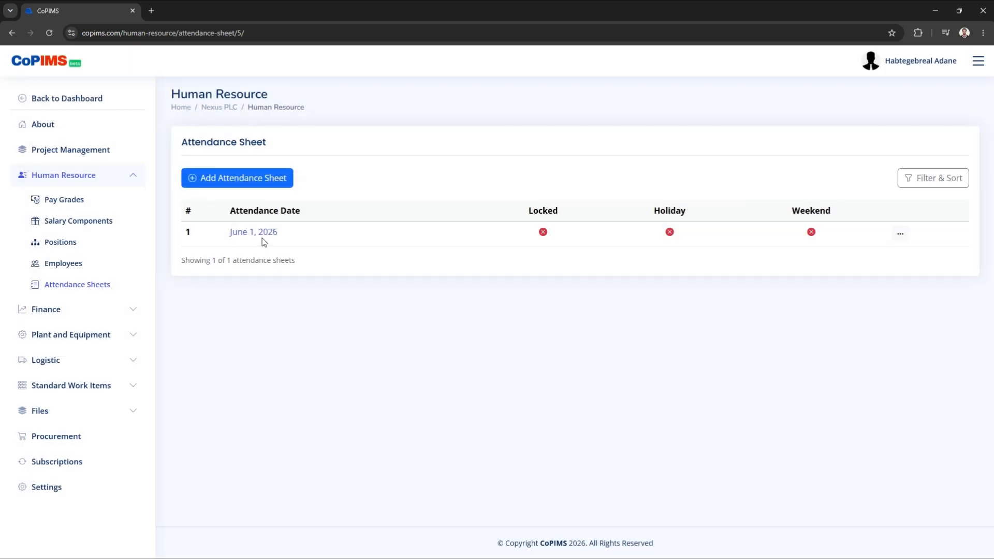
In the June 1, 2026 attendance sheet, set daytime overtime to 2 for the first employee and 3 for the second
click(252, 233)
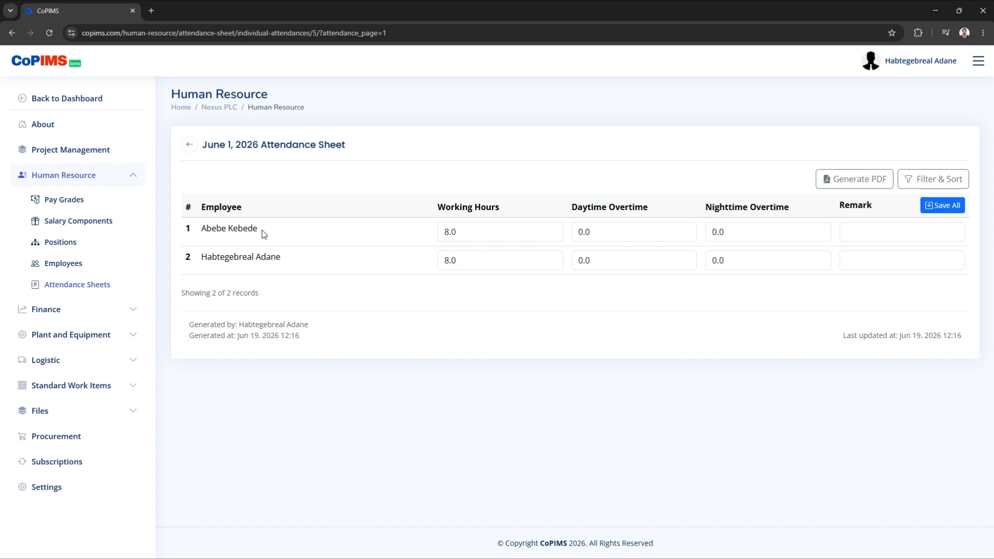
drag(484, 231, 426, 231)
click(474, 259)
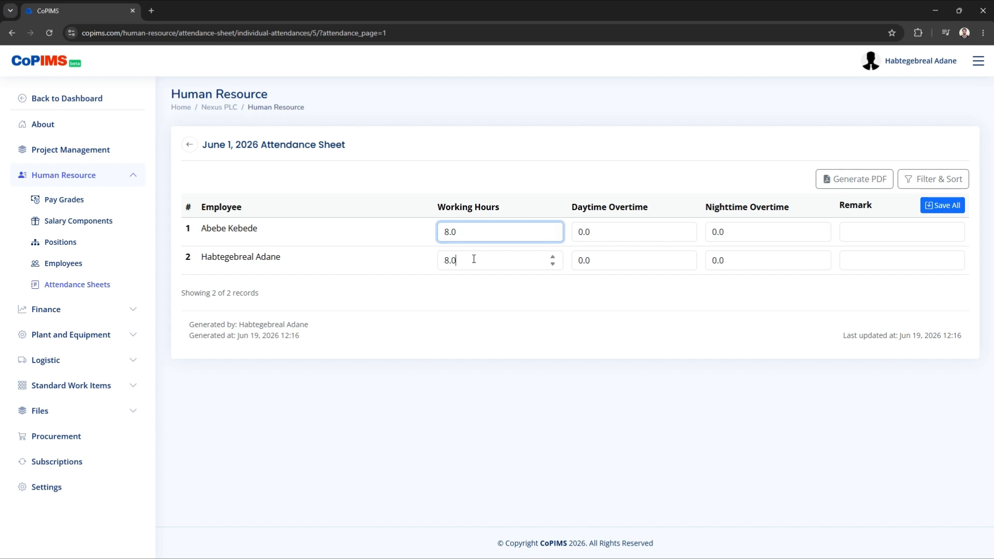
drag(474, 259, 366, 262)
drag(599, 234, 563, 232)
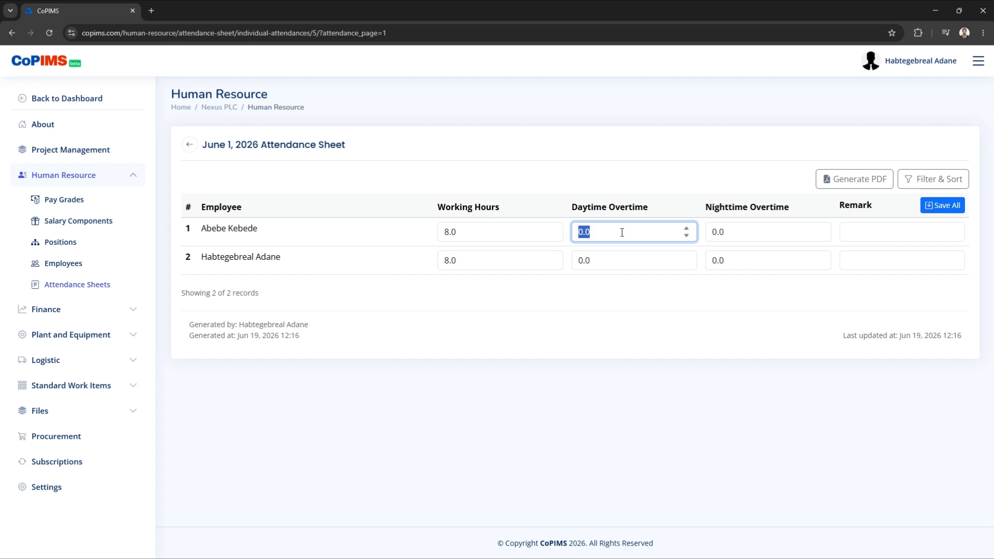
text(2)
drag(604, 263, 562, 264)
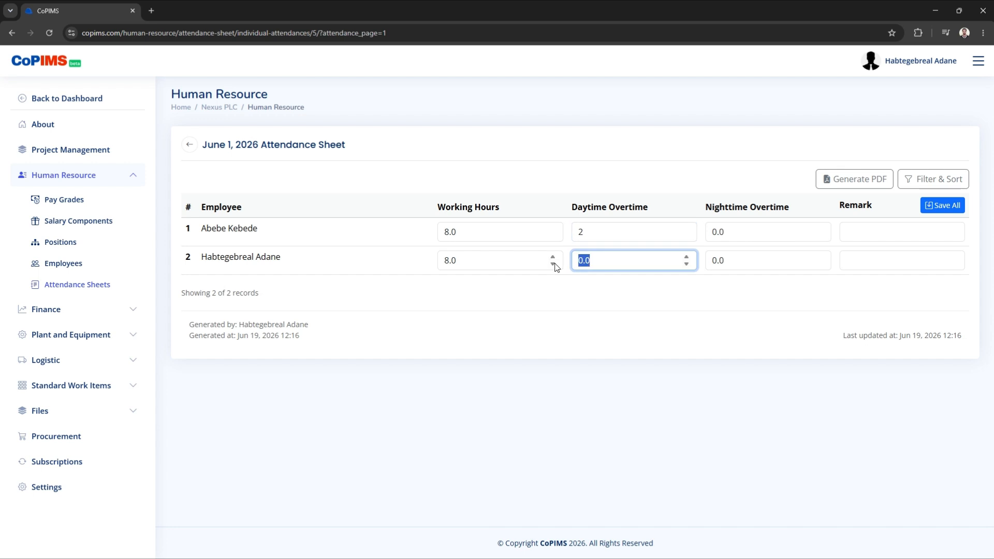
text(3)
Set nighttime overtime to 4 for both employees and save all attendance records
drag(707, 214, 795, 214)
click(746, 233)
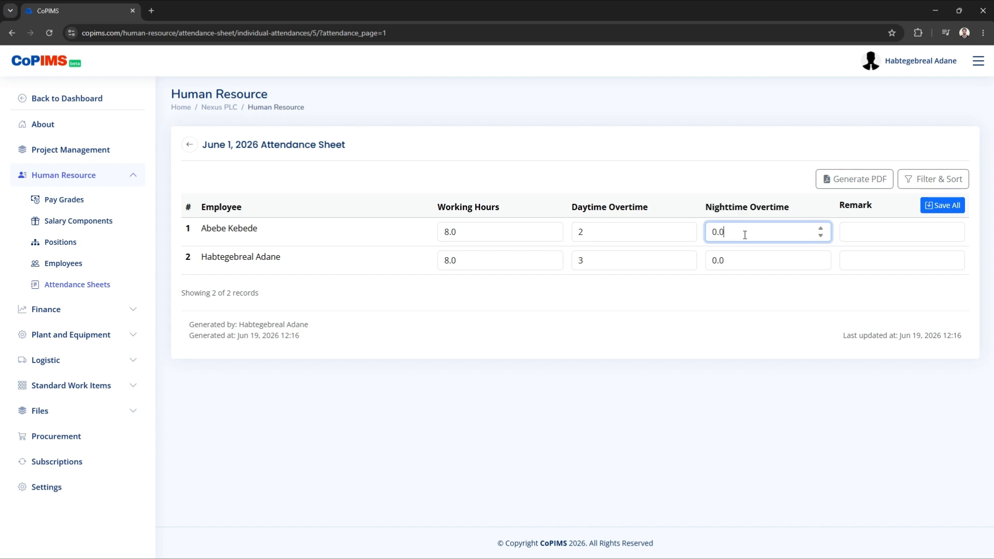
drag(745, 232, 708, 234)
text(4)
drag(725, 261, 696, 270)
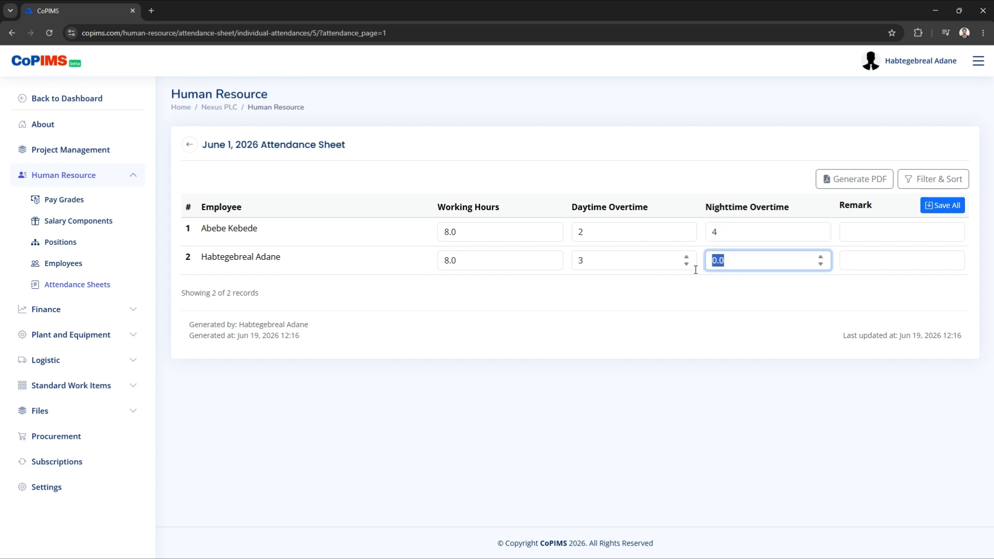
text(4)
click(948, 205)
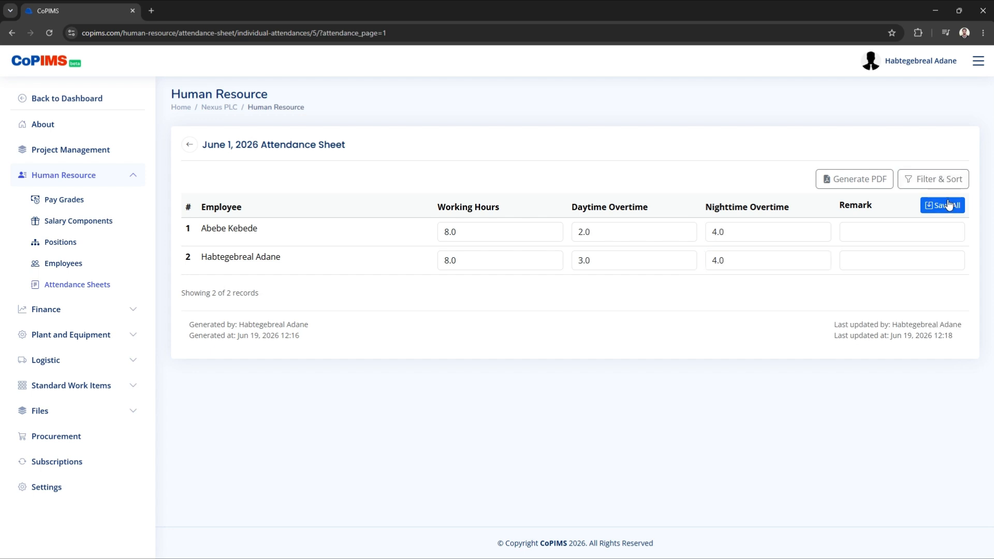
Leave the sheet and set the attendance lock days to 15 in the Nexus PLC company settings, saving the update
click(190, 145)
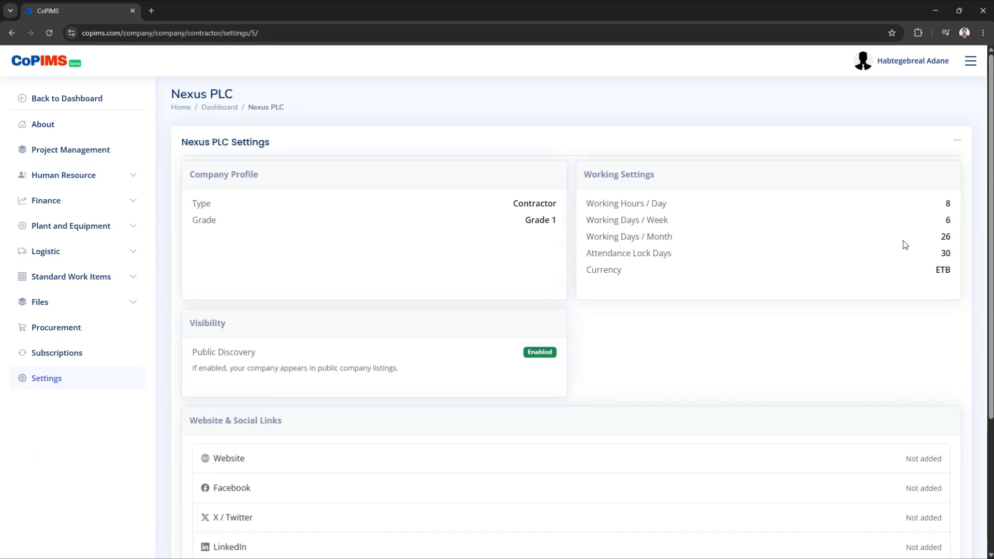
click(958, 140)
click(934, 185)
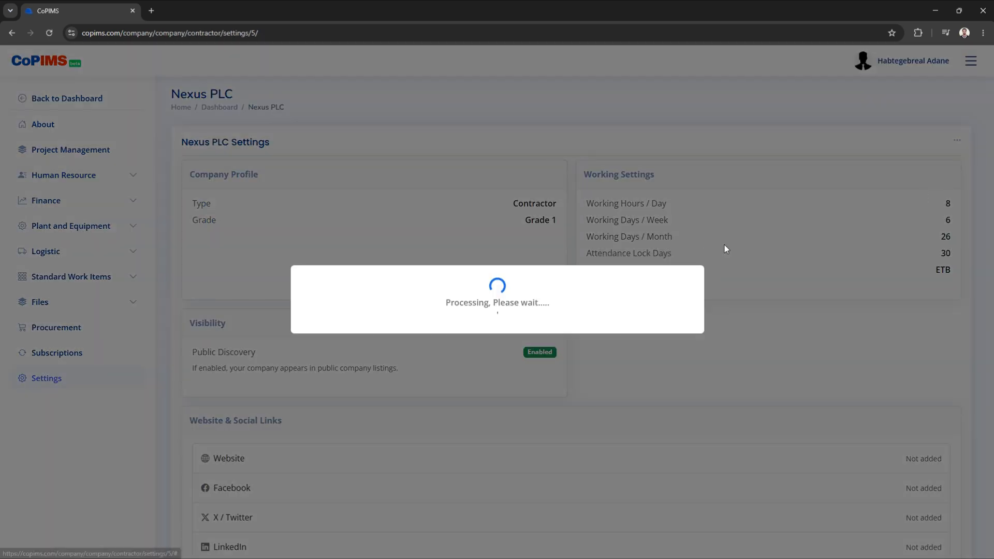
double_click(332, 318)
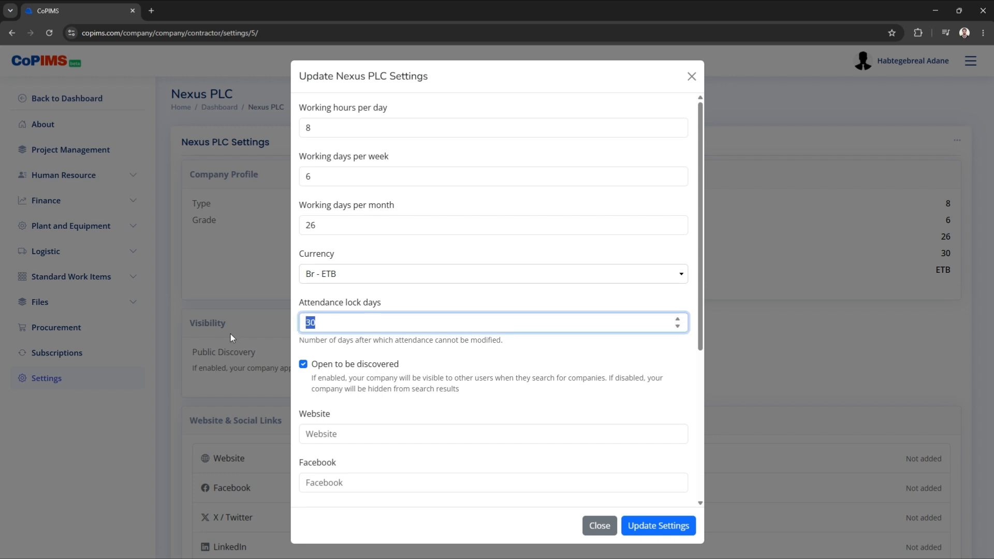
text(15)
click(633, 526)
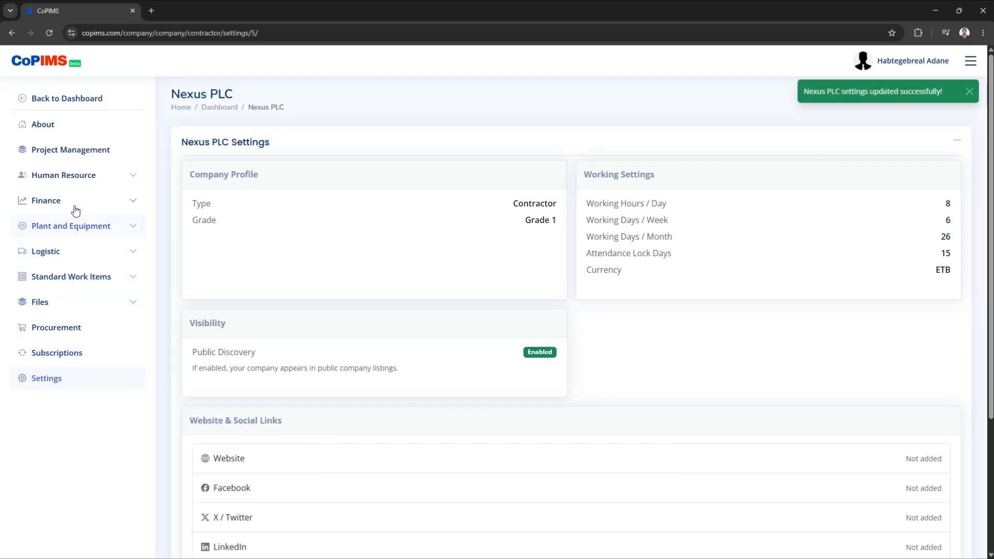
Reopen the June 1, 2026 attendance sheet and review each employee's working hours, daytime overtime and nighttime overtime
click(76, 177)
click(64, 285)
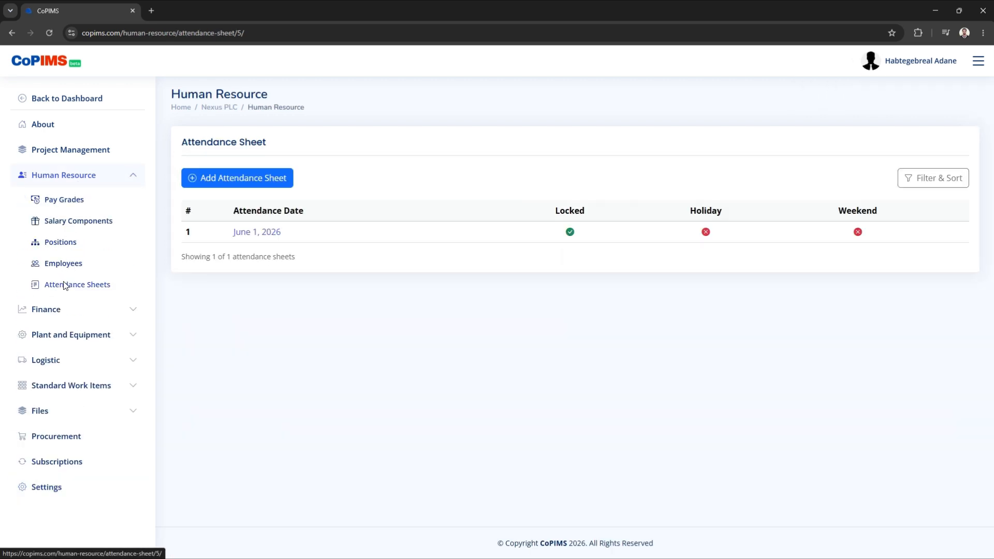
click(256, 232)
double_click(454, 224)
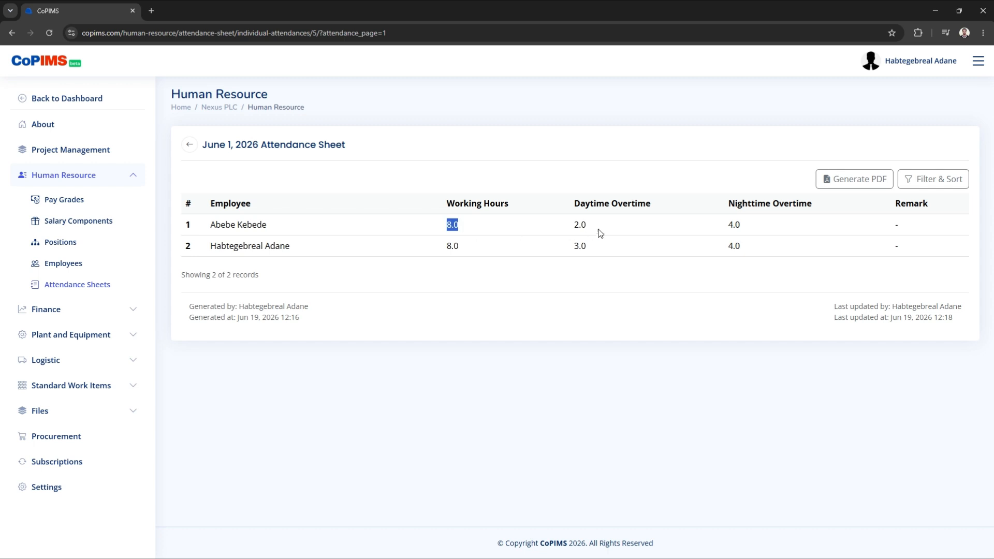
double_click(580, 224)
double_click(581, 245)
double_click(734, 224)
click(768, 254)
double_click(735, 246)
double_click(735, 225)
click(311, 234)
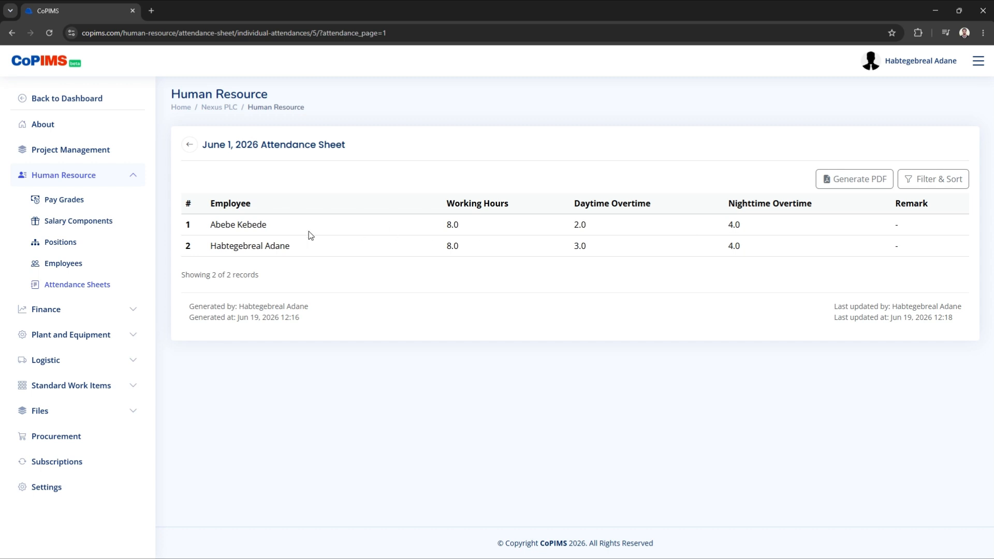
Return to the attendance sheet list and add a new attendance sheet dated June 19, 2026
click(190, 145)
click(231, 183)
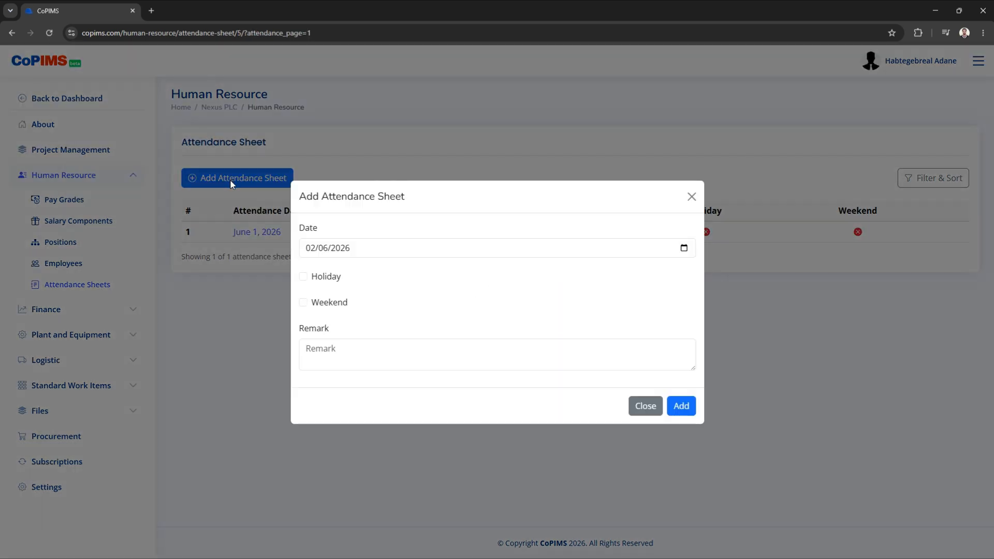
click(684, 249)
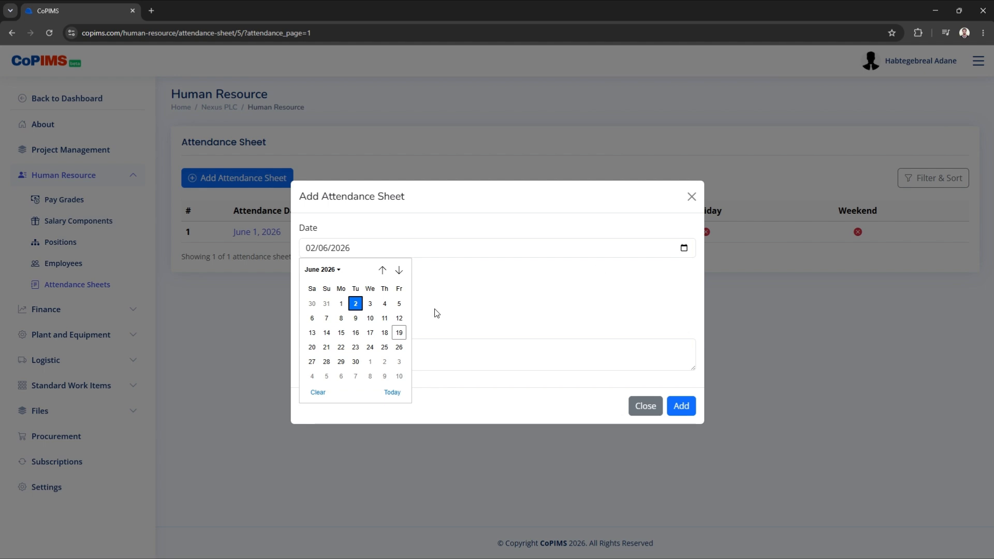
click(397, 331)
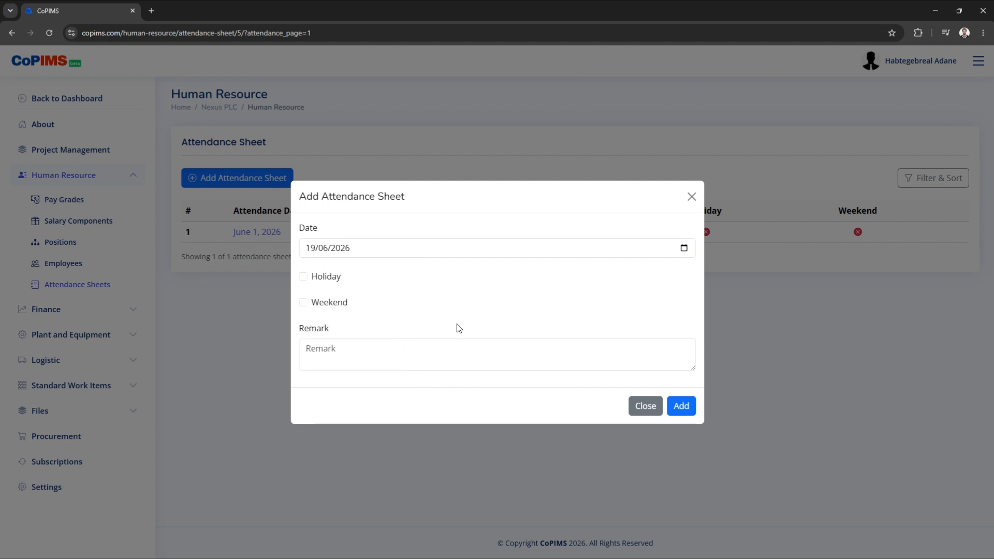
click(690, 408)
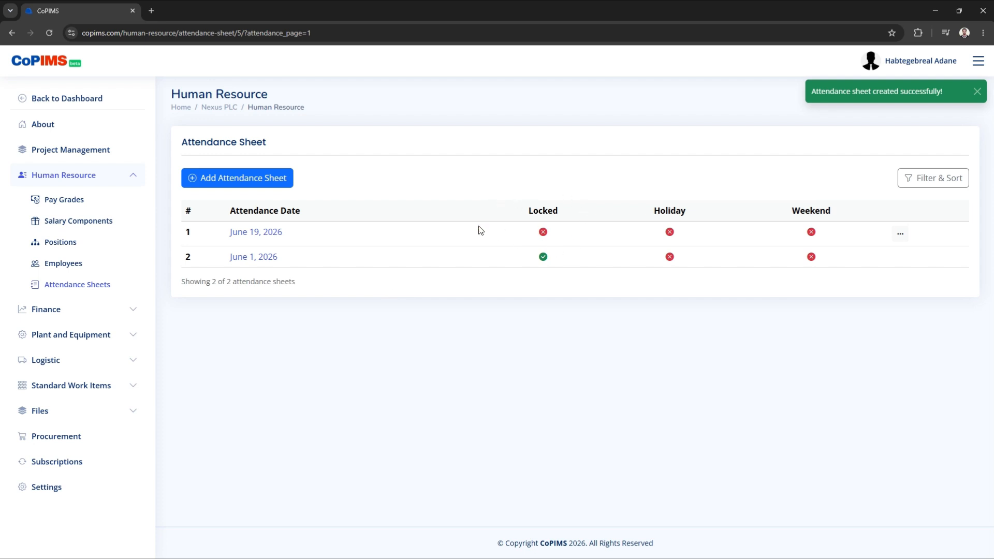
Open the June 19, 2026 attendance sheet, check both employees' hours and overtime fields, and save all records
click(247, 239)
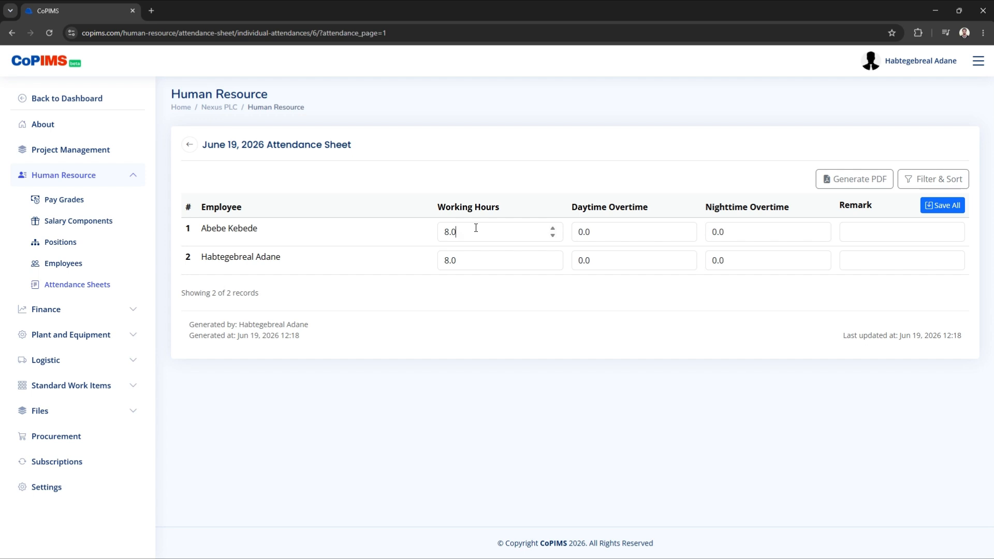
click(470, 268)
click(591, 230)
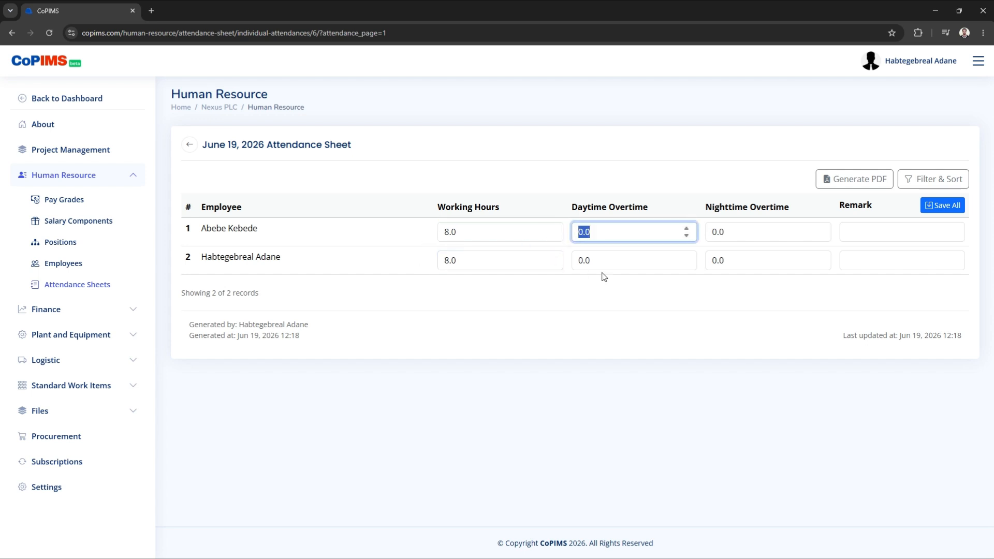
click(607, 261)
click(741, 232)
click(761, 261)
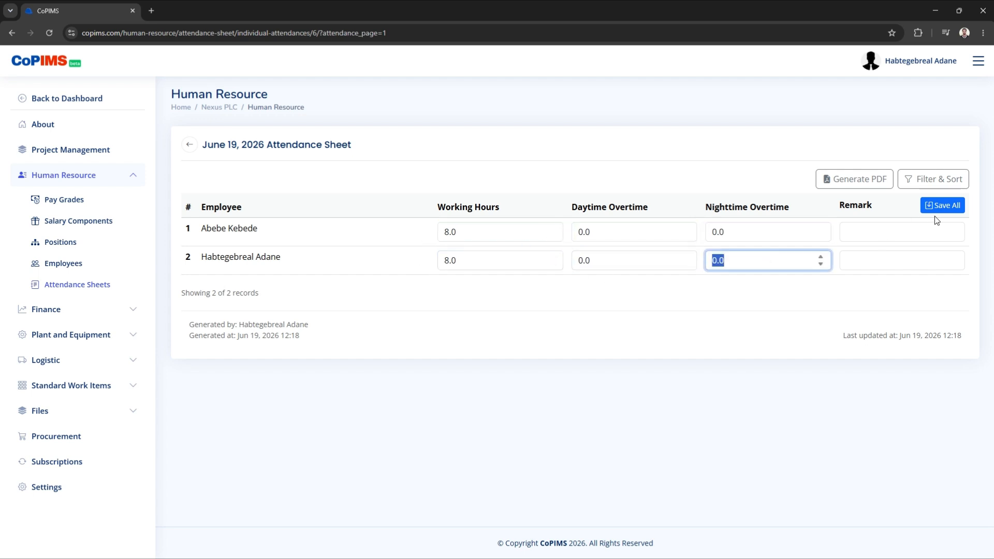
click(943, 205)
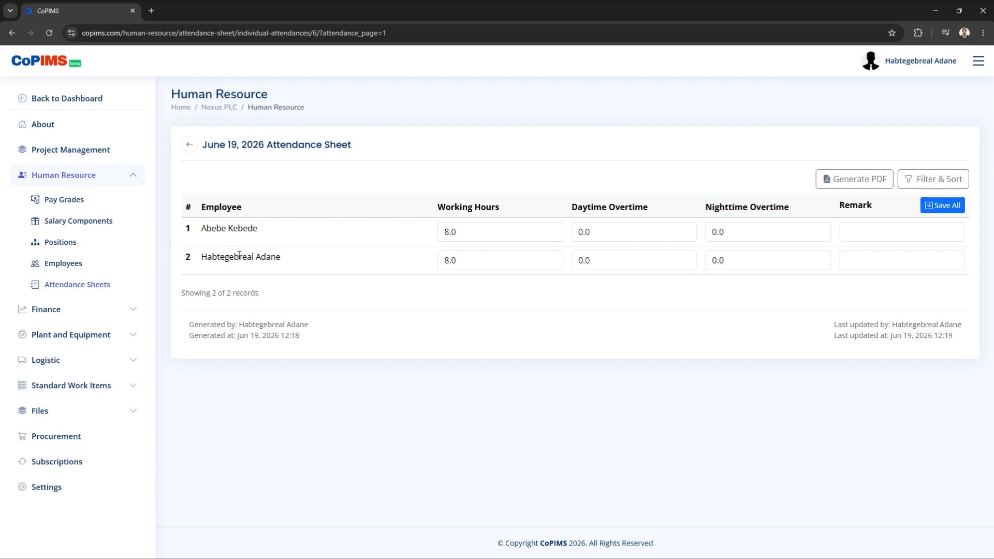
In the employee list, make the Chief Executive Officer's employment primary and confirm the change
click(60, 266)
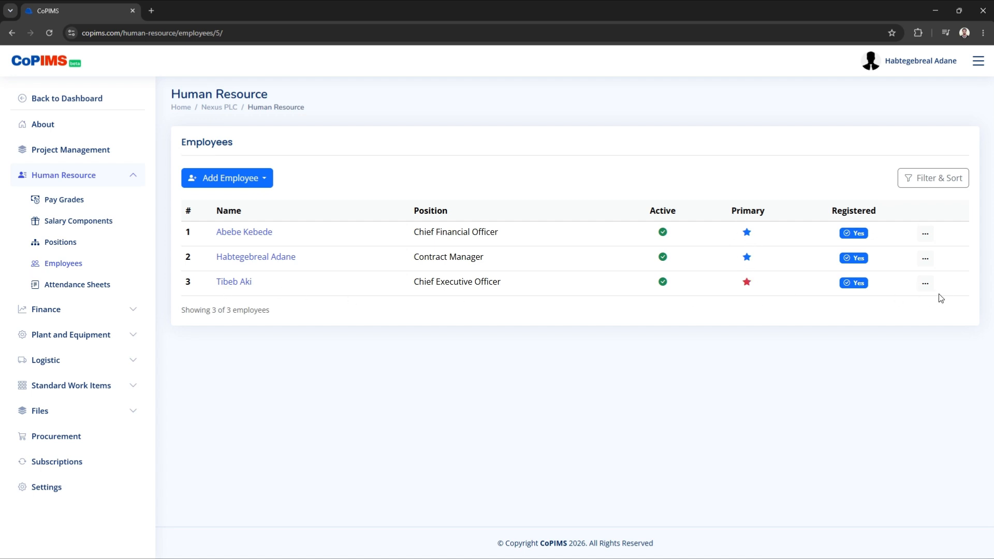
click(927, 284)
click(898, 350)
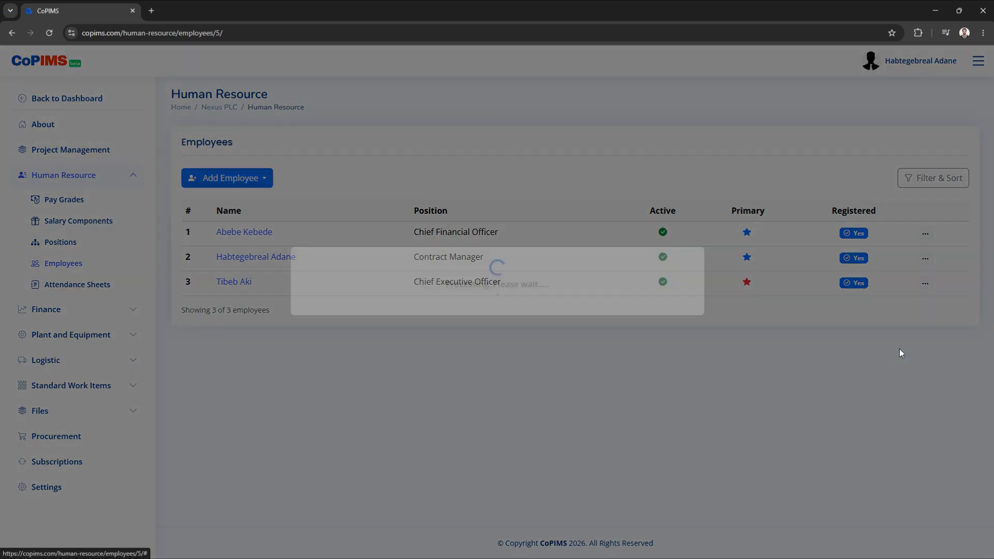
click(665, 346)
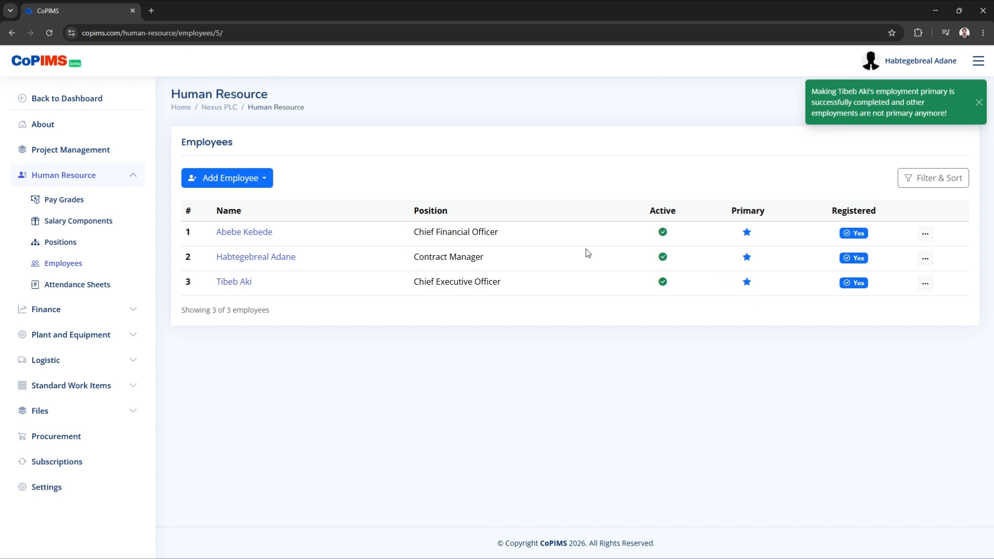
Return to the attendance sheets and delete the June 19, 2026 sheet, confirming the deletion
click(65, 288)
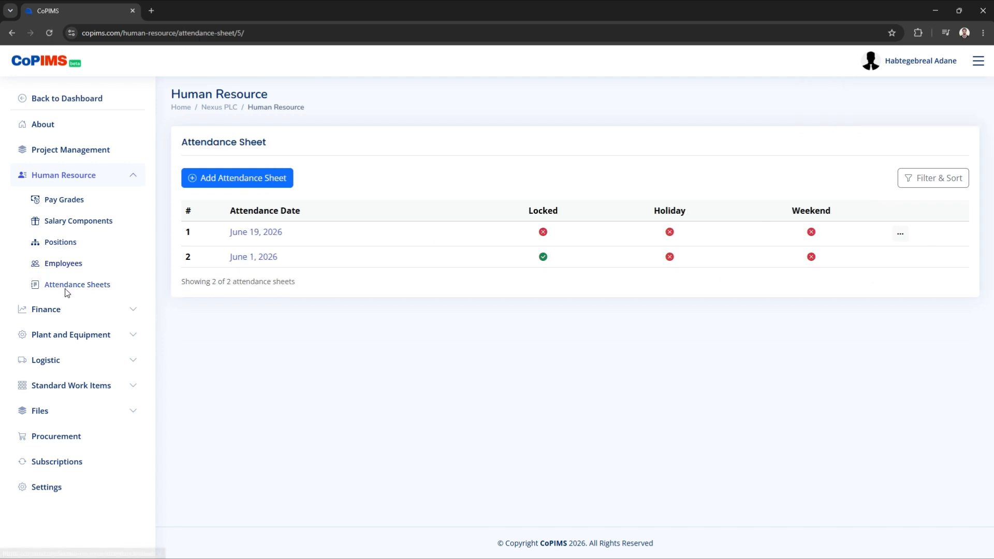
click(905, 236)
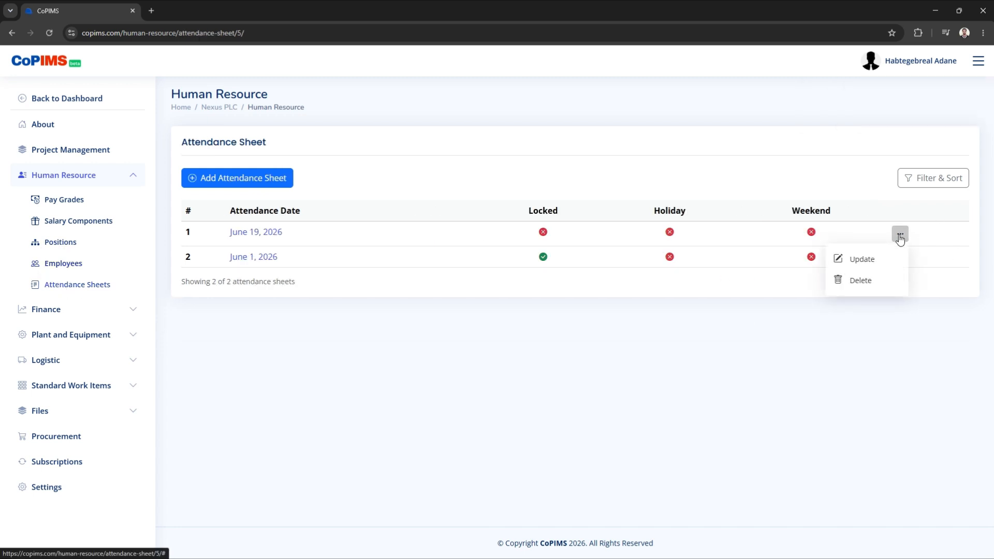
click(870, 281)
click(669, 331)
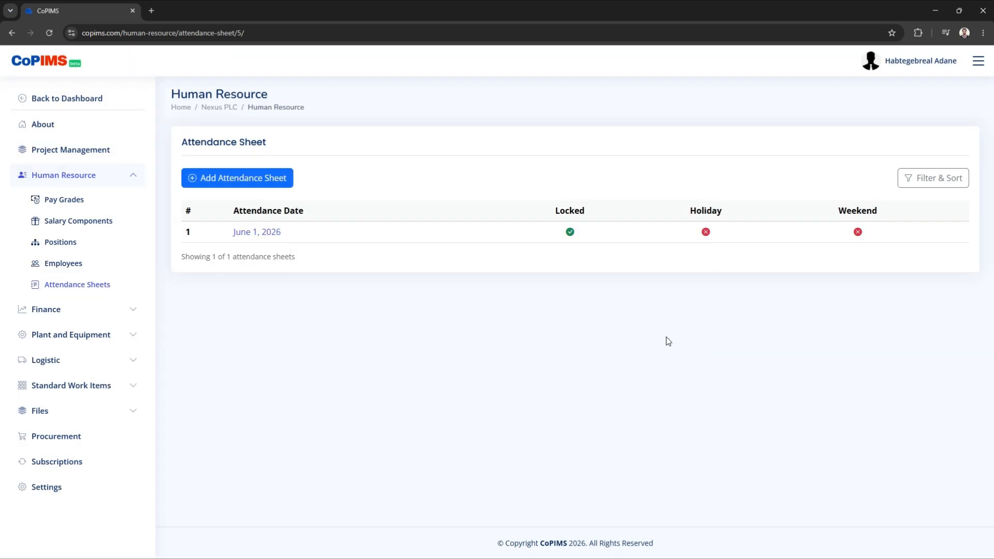
Add a new attendance sheet dated June 18, 2026
click(231, 177)
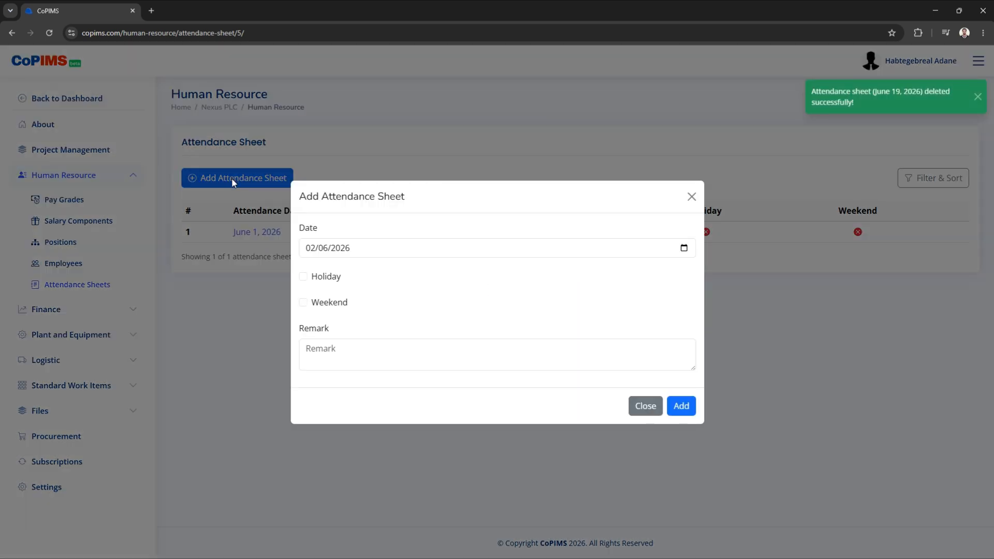
click(683, 248)
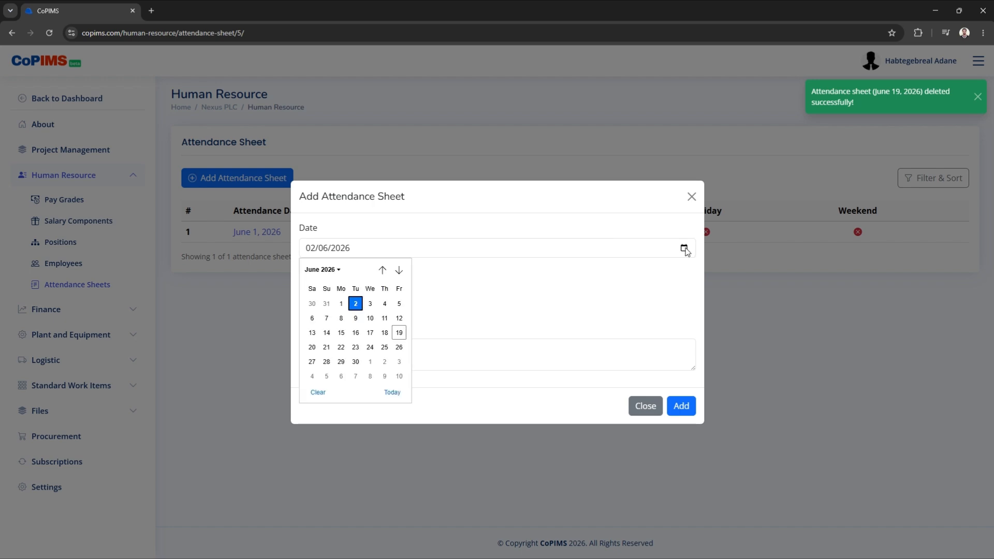
click(384, 333)
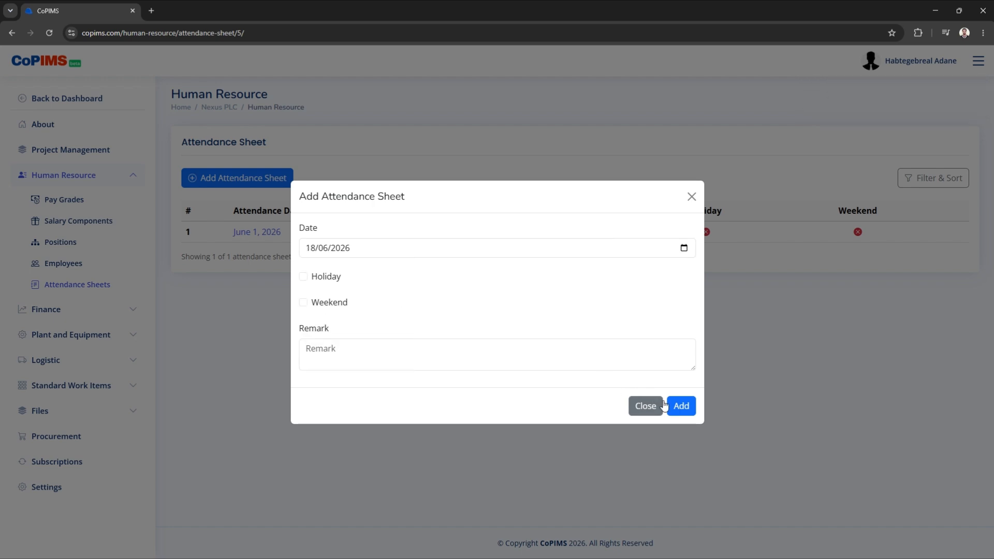
click(681, 405)
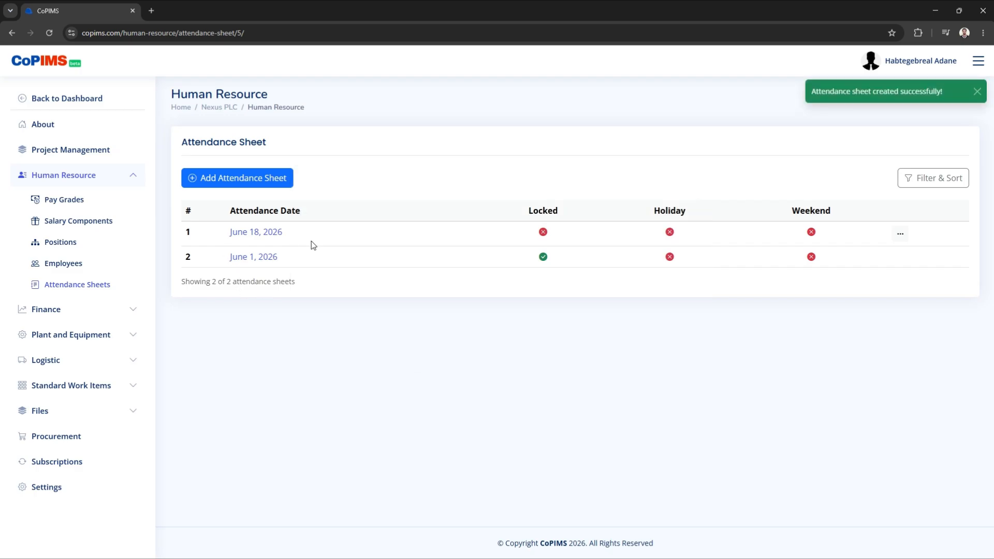
In the June 18, 2026 sheet, set the first employee's daytime overtime to 4 and nighttime overtime to 3, saving all records
click(252, 233)
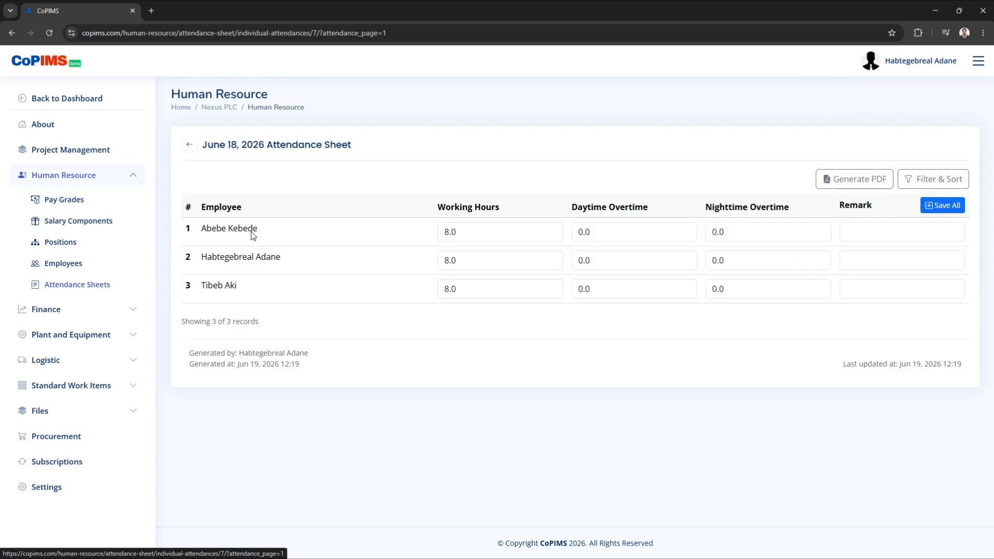
click(490, 231)
click(488, 260)
click(473, 281)
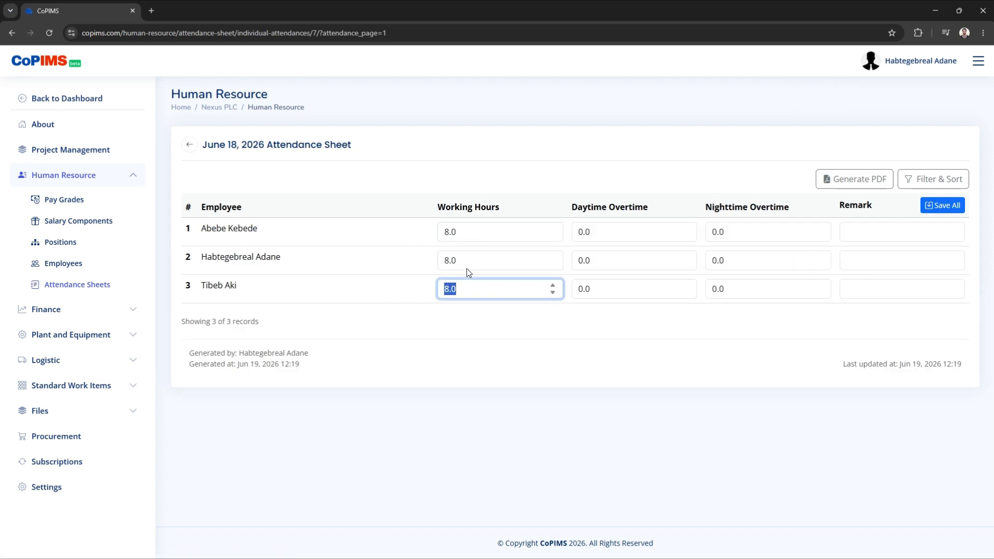
click(613, 232)
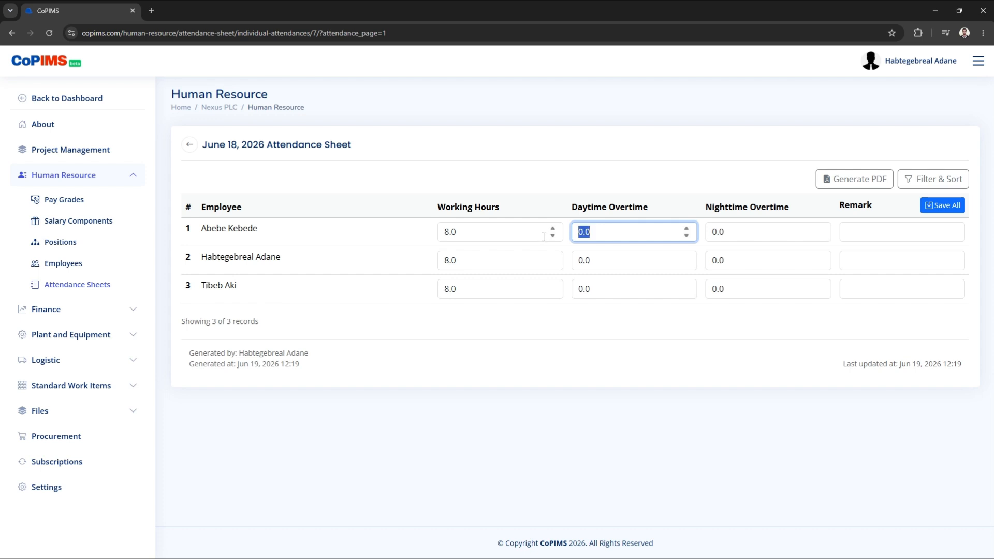
text(4)
click(744, 231)
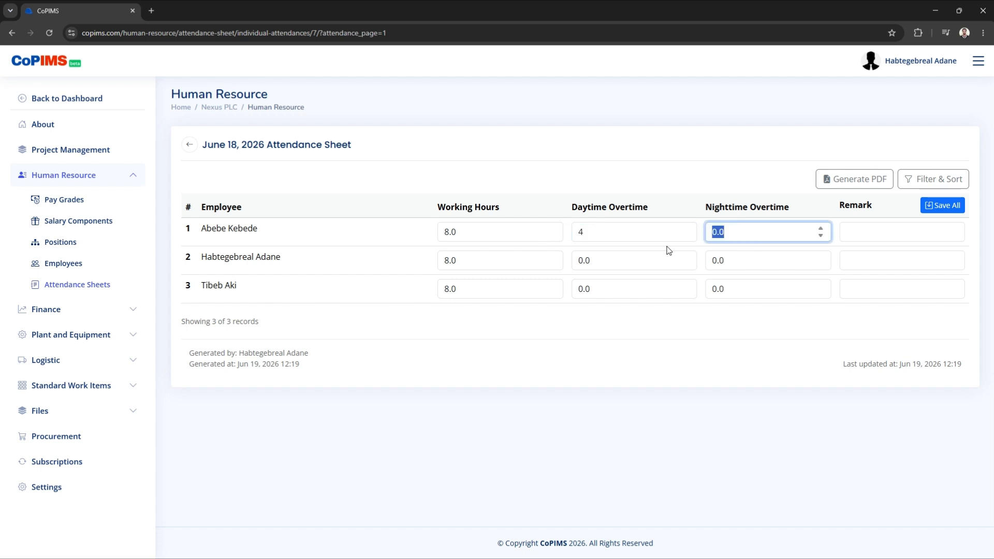
text(3)
click(956, 212)
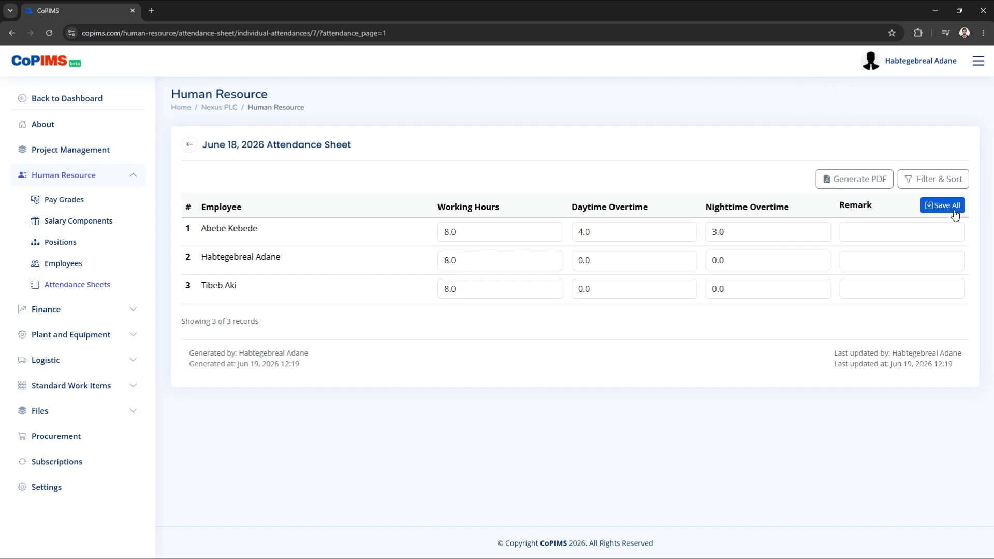
Review the first employee's working hours, daytime overtime and nighttime overtime in the June 18, 2026 sheet
click(466, 232)
click(584, 231)
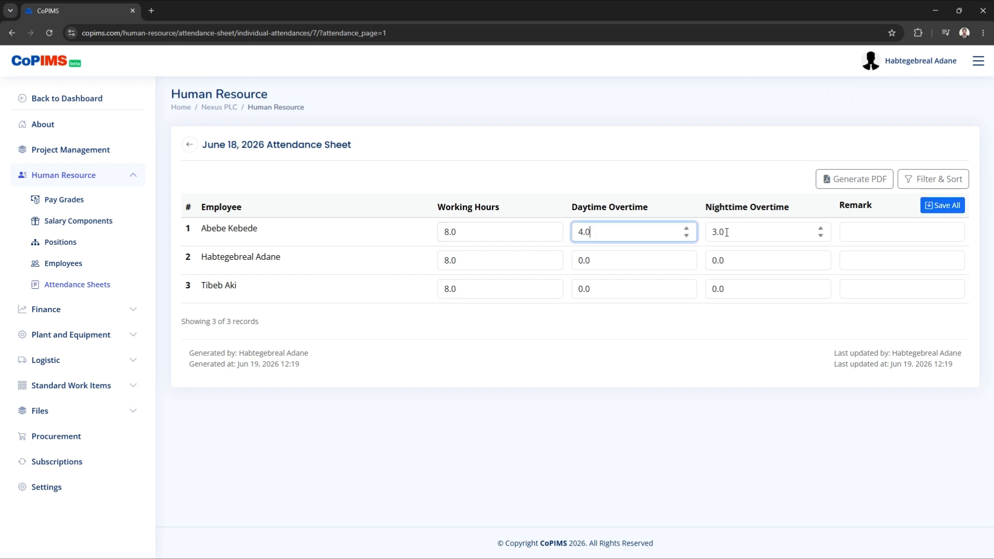
click(727, 232)
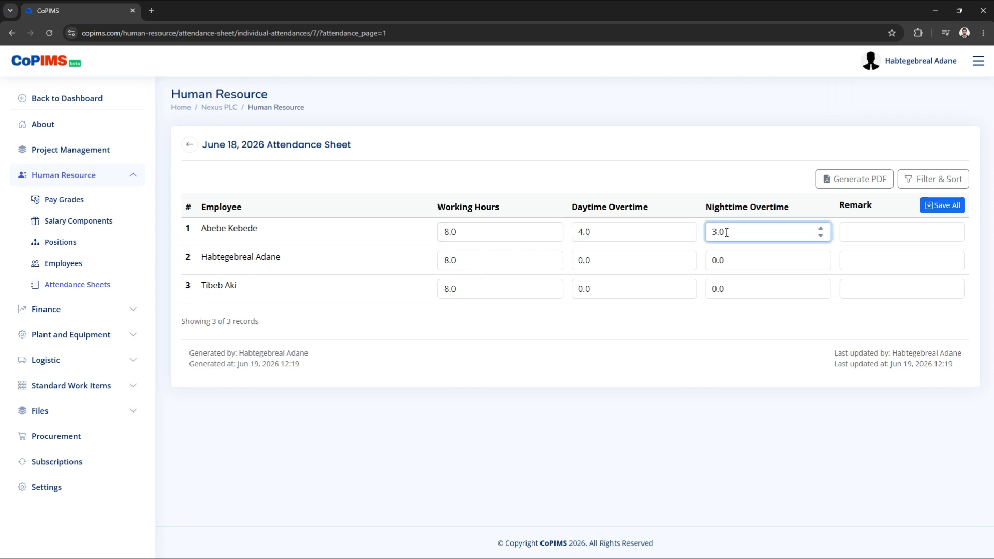
click(475, 230)
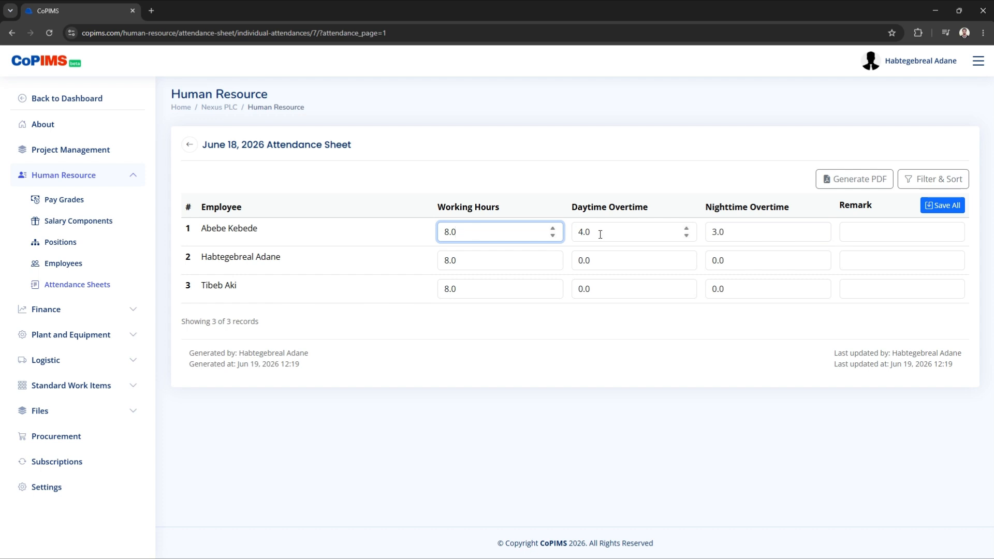
click(628, 229)
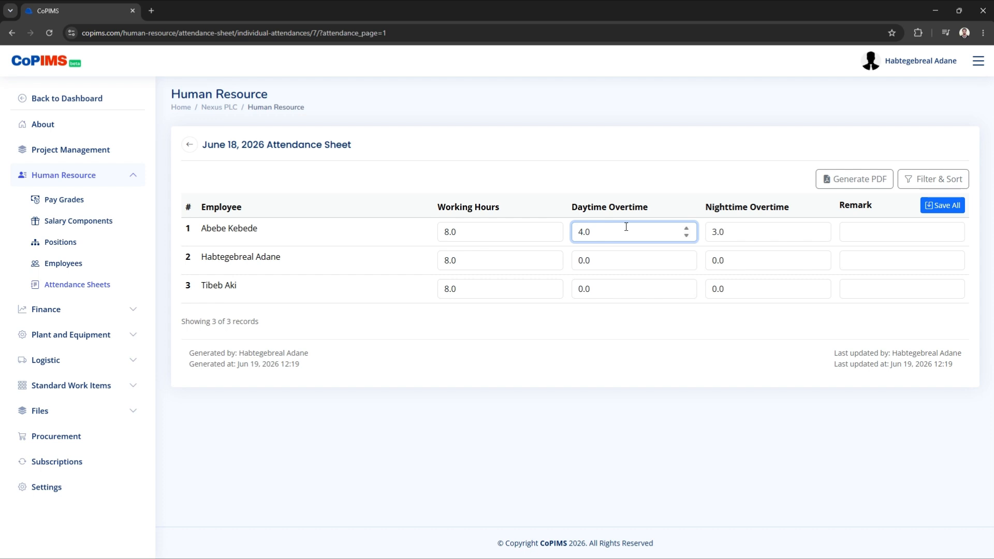
key(Tab)
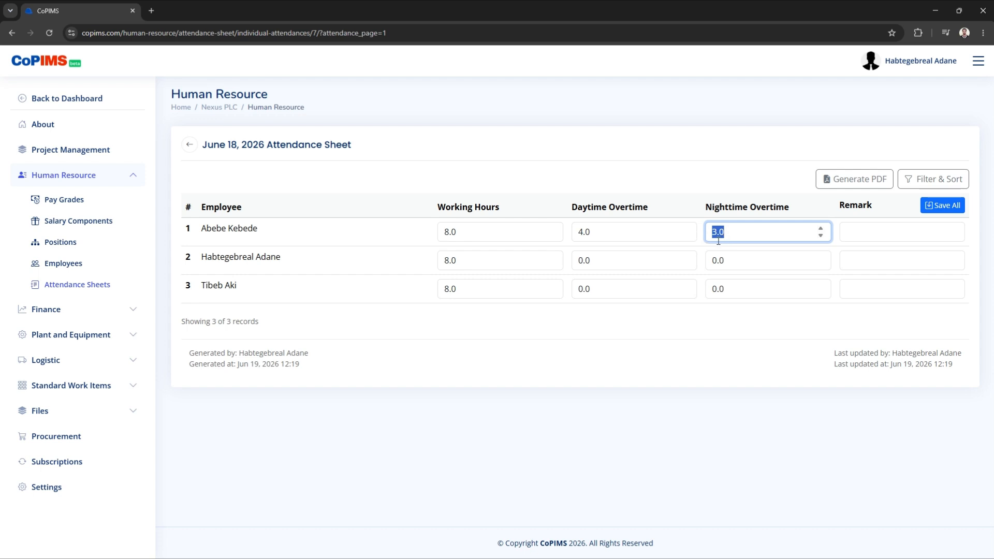
Try to save a nighttime overtime of 13 for the first employee and examine the field's validation feedback
click(735, 235)
drag(741, 234, 688, 236)
text(13)
click(936, 206)
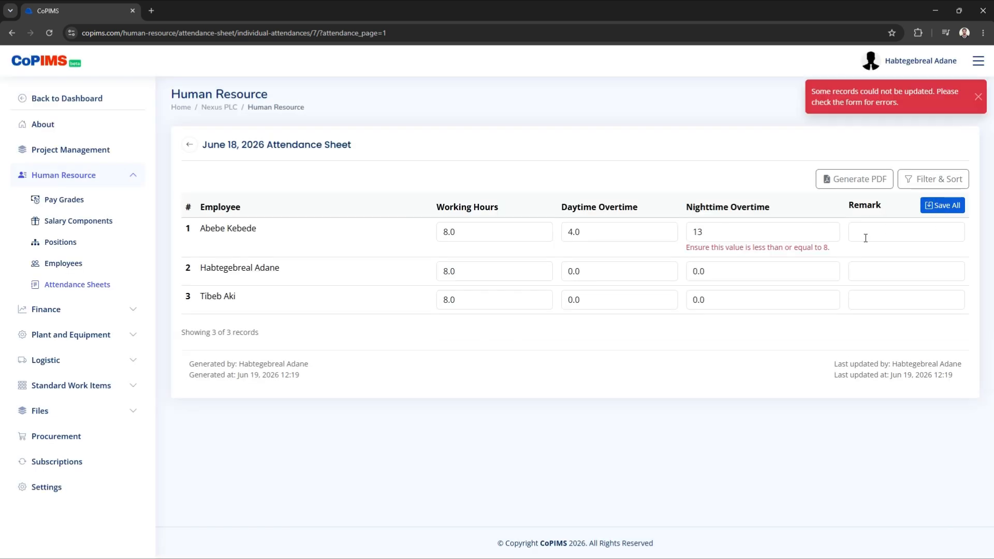
drag(687, 250, 839, 253)
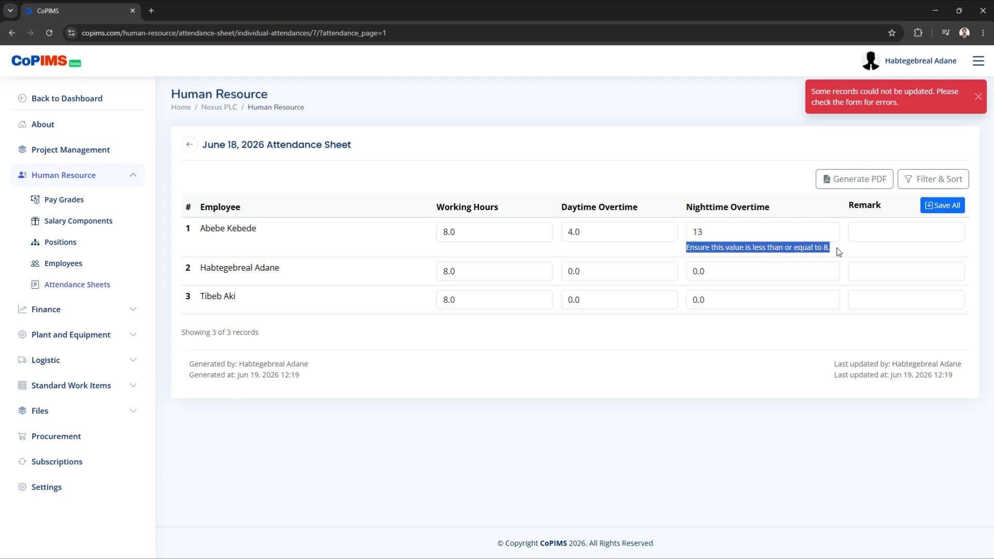
Set the first employee's nighttime overtime to 8 and save all attendance records
double_click(761, 231)
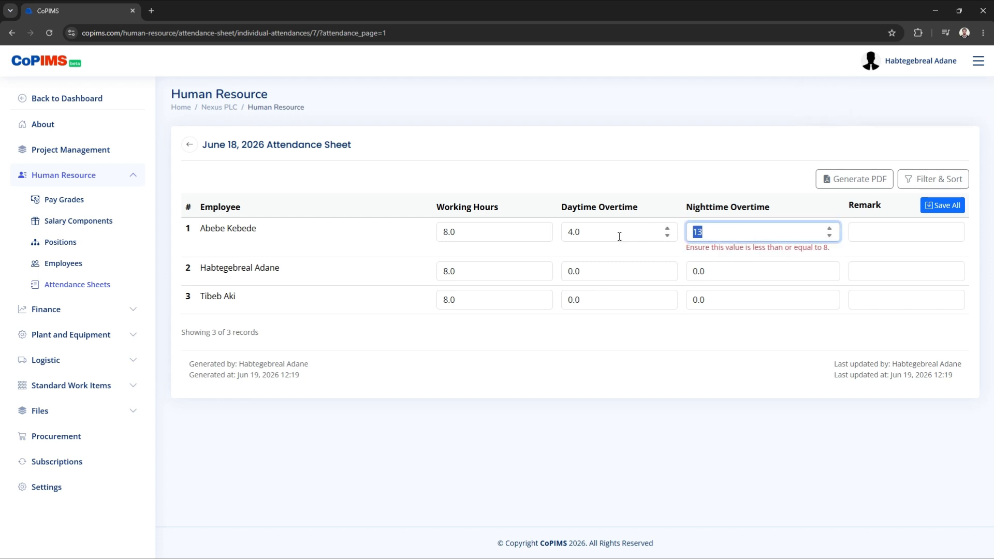
text(8)
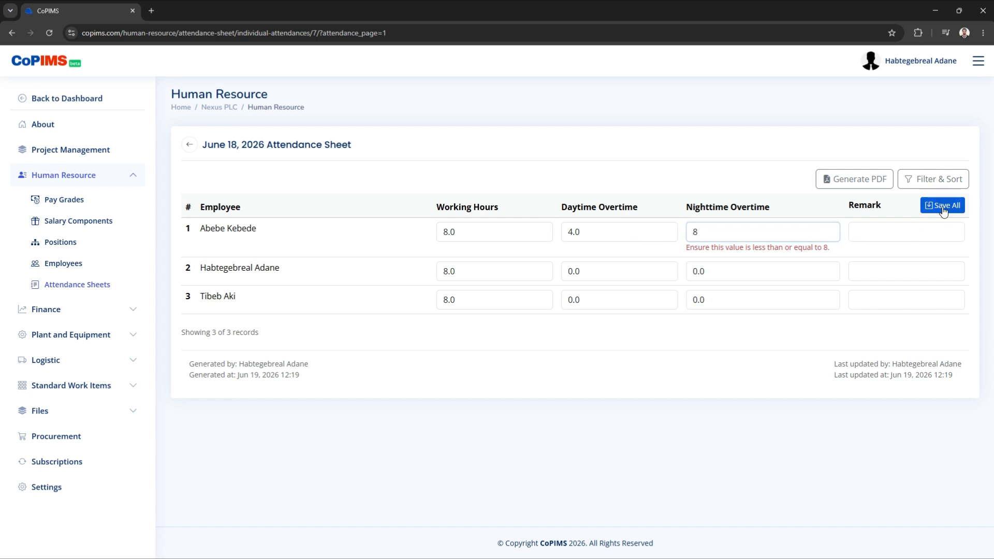
click(942, 206)
Try to save a daytime overtime of 10 for the first employee
double_click(624, 234)
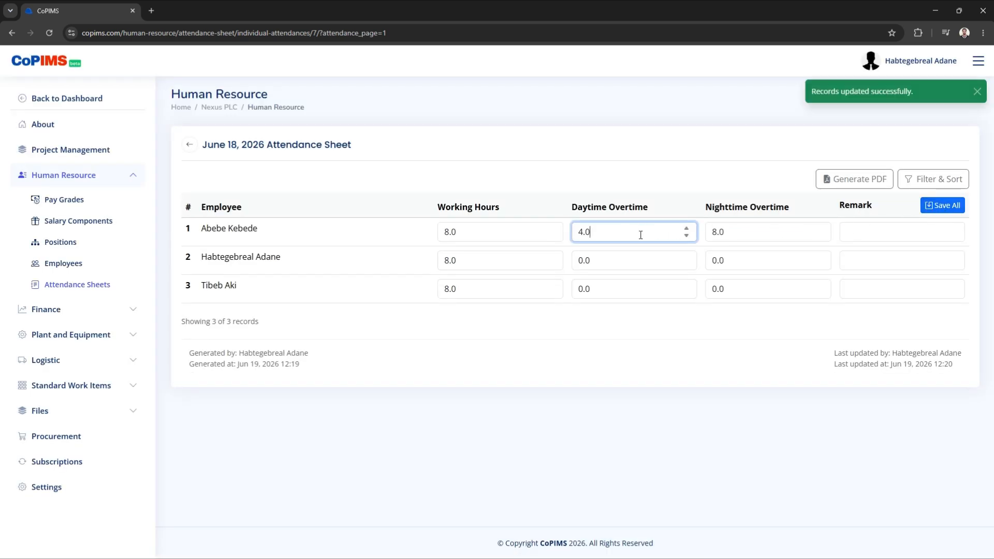
text(10)
click(942, 206)
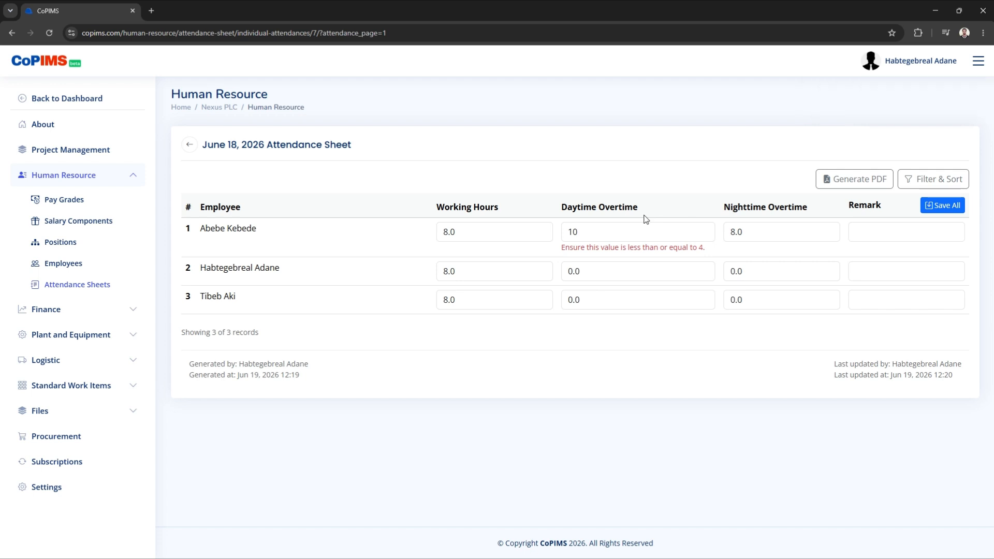
Set the first employee's daytime overtime to 4 and save the attendance sheet
click(622, 233)
key(BackSpace)
key(BackSpace)
text(4)
key(Return)
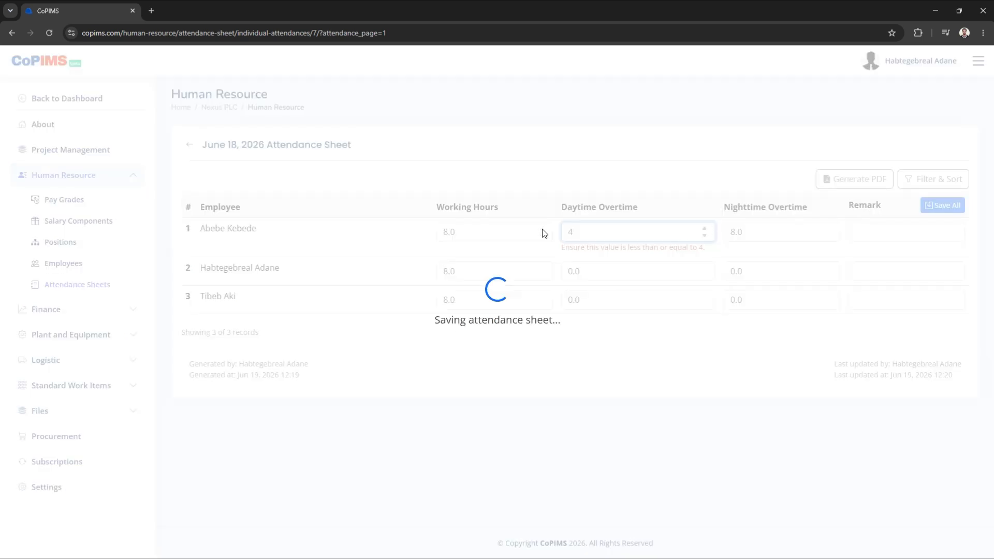
Set the first employee's working hours to 12 in the June 18, 2026 sheet and save all records
click(480, 227)
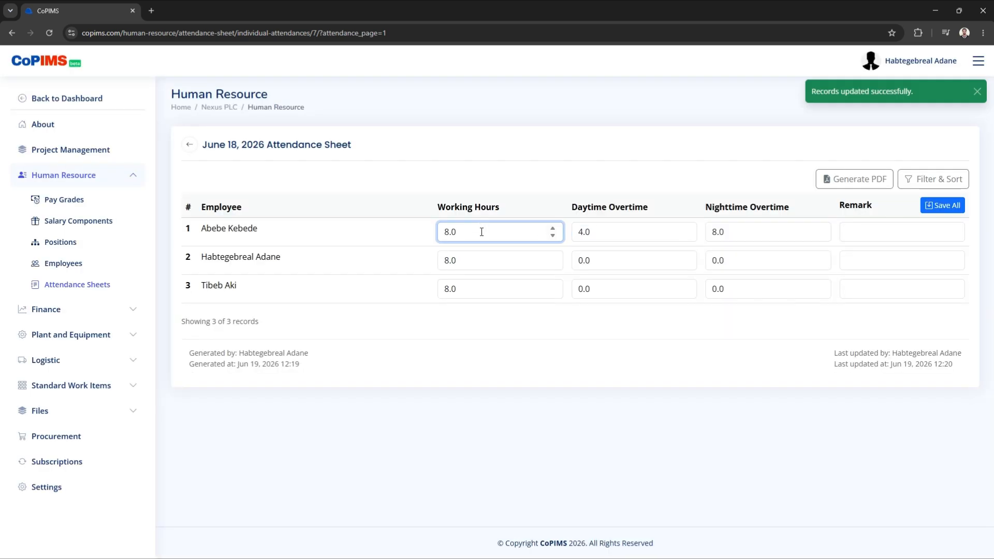
drag(482, 231, 420, 234)
text(12)
click(940, 206)
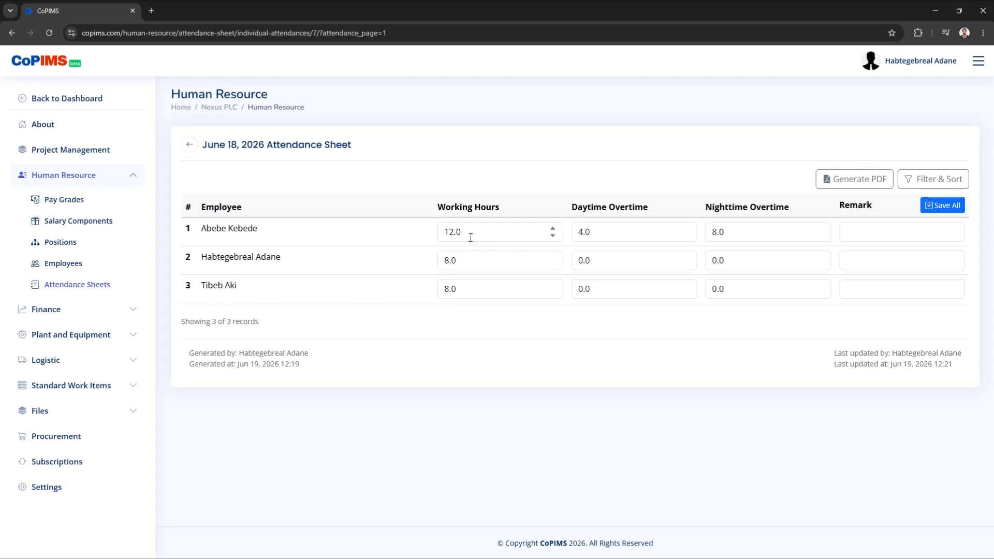
Change the first employee's working hours to 8 and save the June 18, 2026 sheet
drag(471, 238, 421, 232)
text(8)
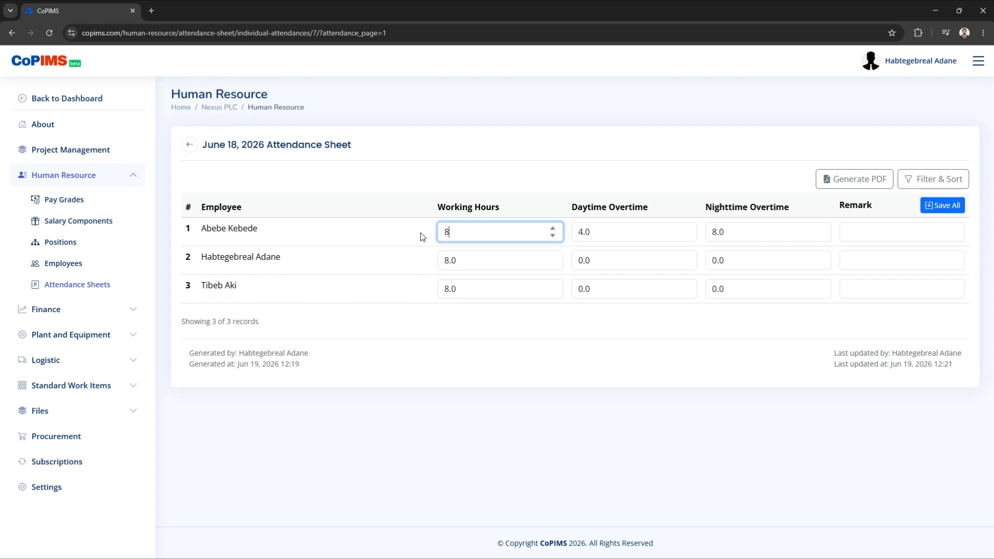
key(Return)
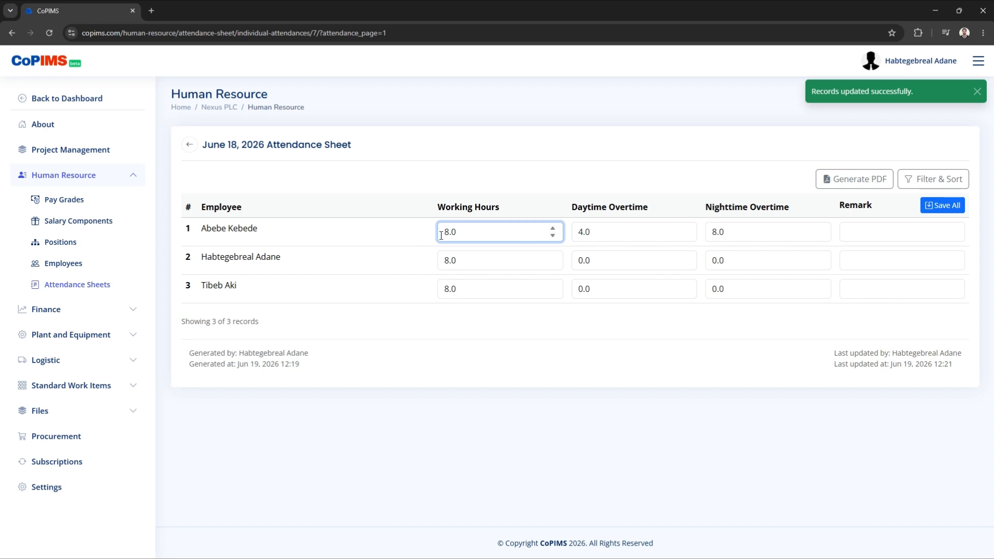
Try to save 13 working hours for the first employee and examine the field's validation feedback
drag(471, 233, 352, 238)
text(13)
click(947, 208)
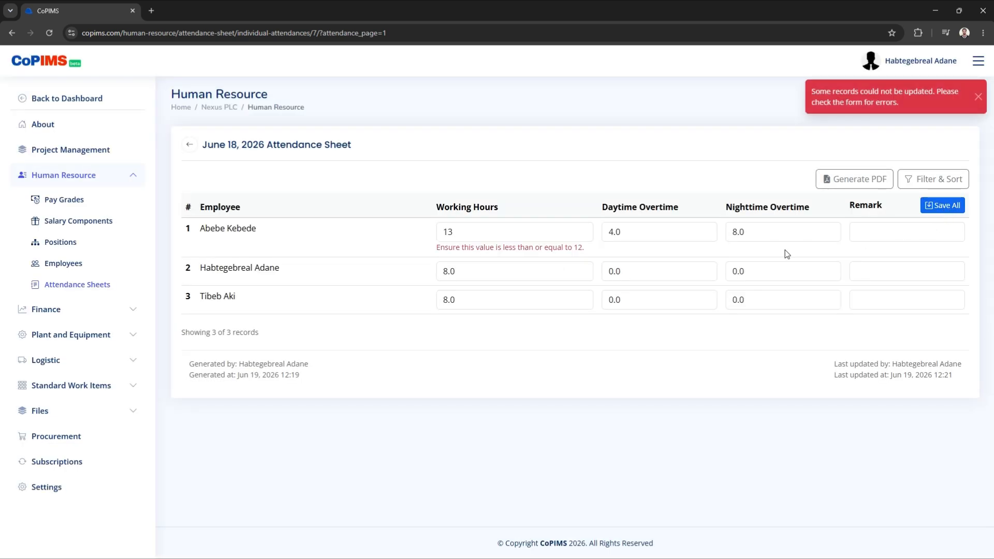
drag(588, 251, 563, 249)
Replace the rejected working hours of the first employee with 8 and save the attendance records
drag(463, 232, 378, 236)
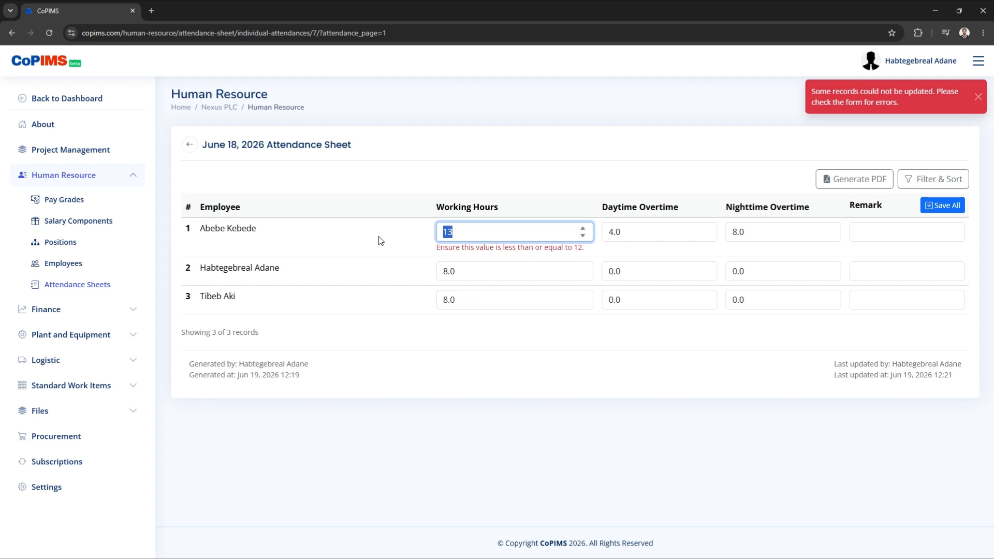
text(8)
key(Return)
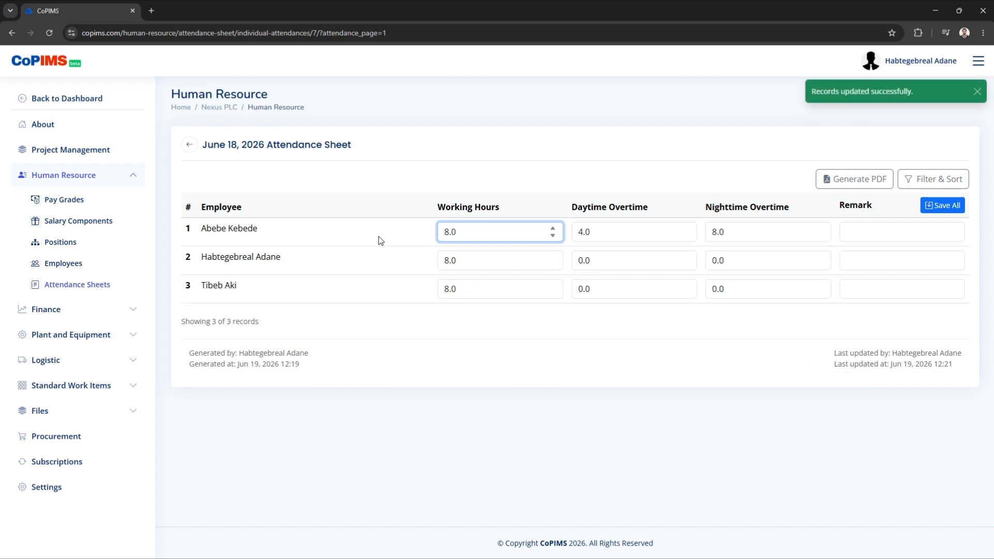
Return to the attendance sheet list and delete the June 18, 2026 sheet
click(190, 144)
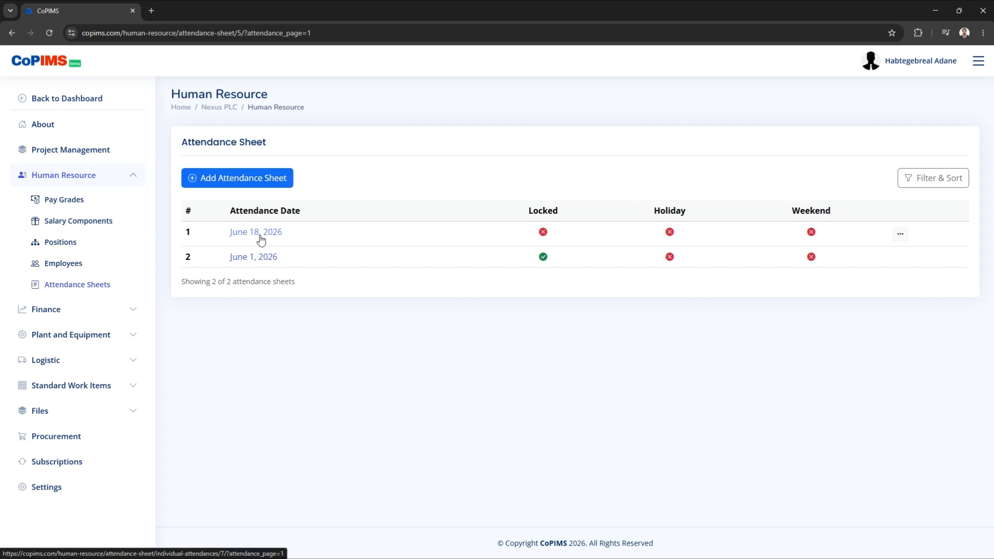
click(241, 183)
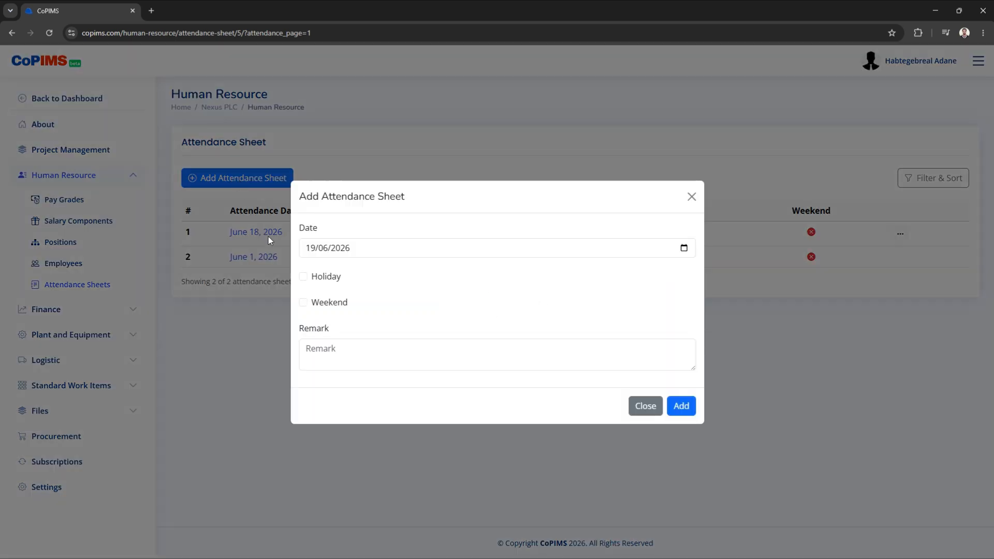
click(692, 197)
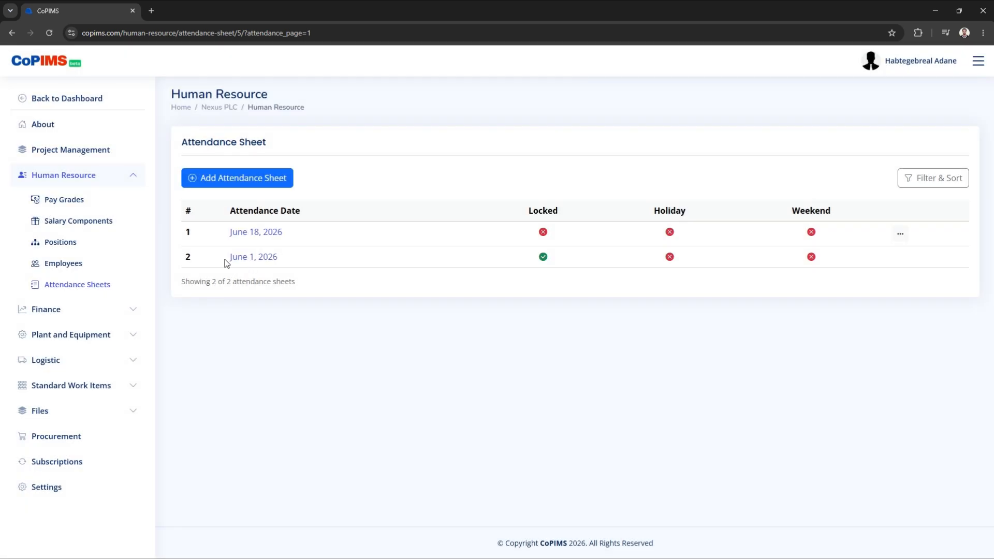
click(900, 234)
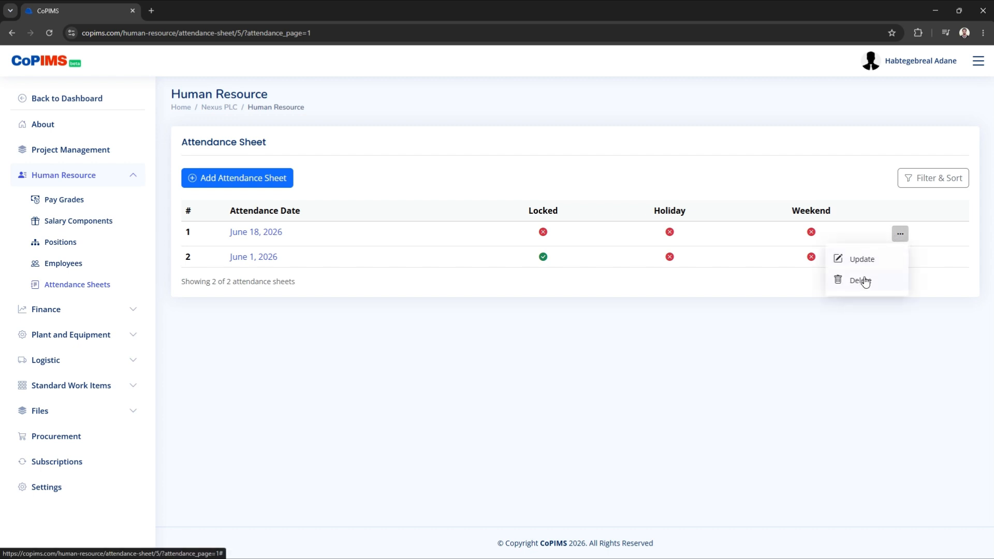
click(863, 280)
click(664, 340)
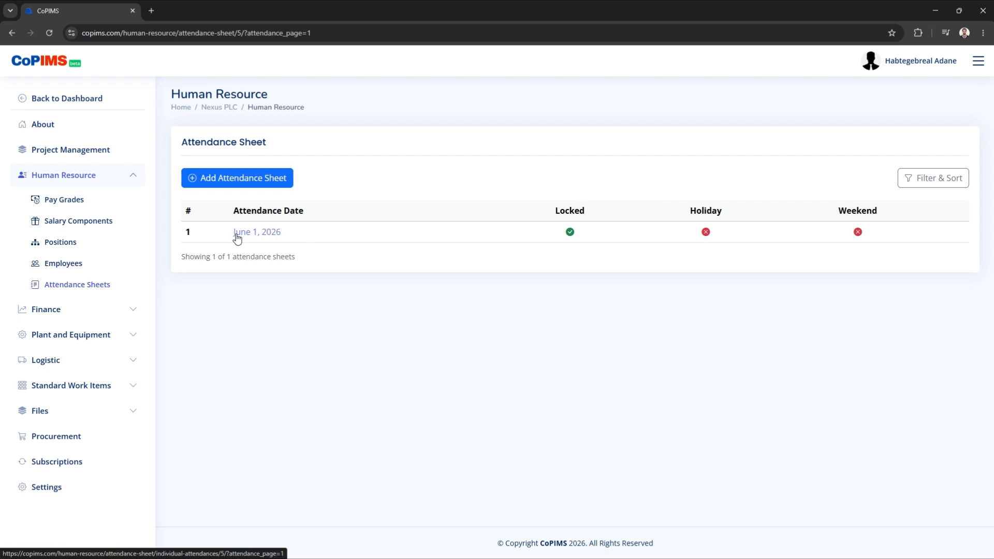
Add an attendance sheet dated June 2, 2026 and mark it as a holiday
click(261, 180)
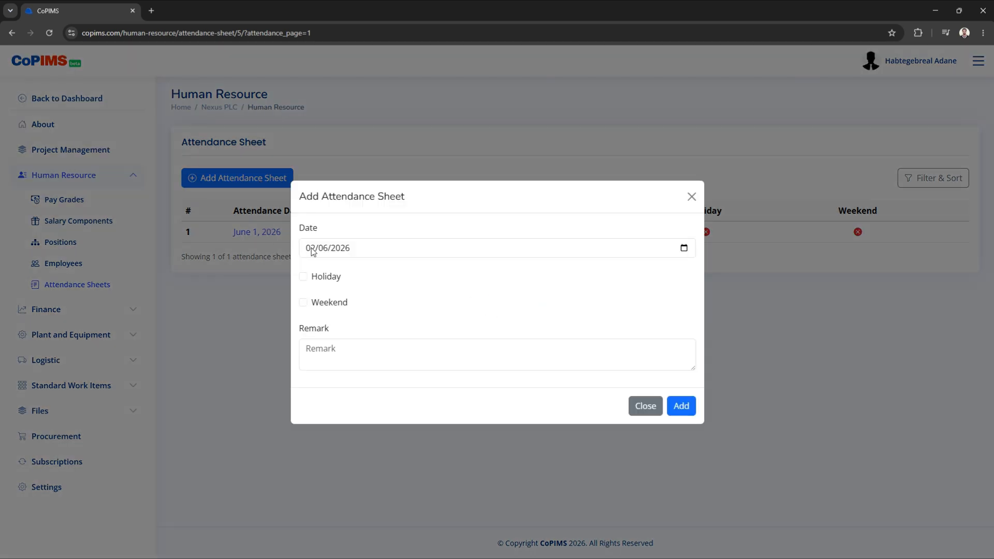
click(304, 276)
click(682, 406)
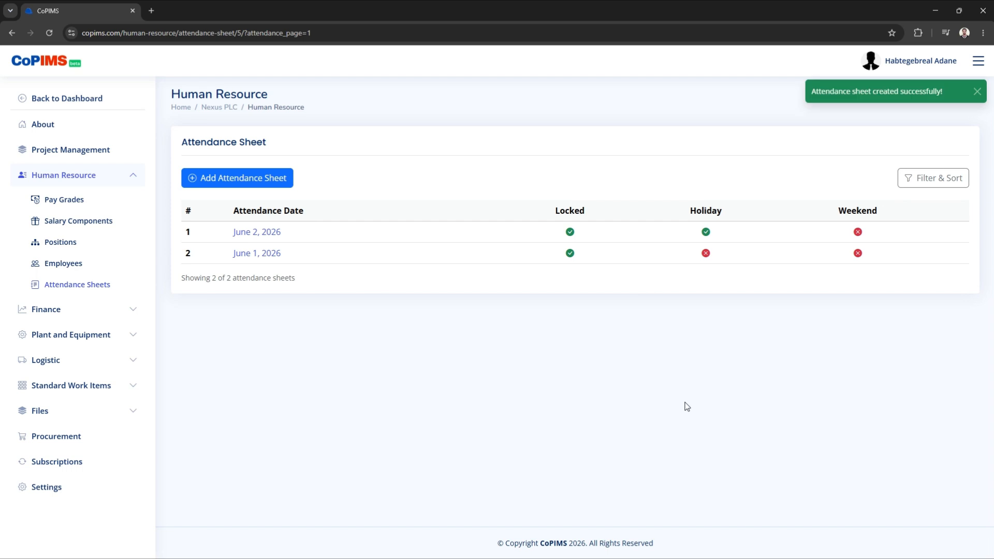
Add regular attendance sheets for June 3, 4, 5 and 6, 2026, one after another, using the suggested dates
click(258, 184)
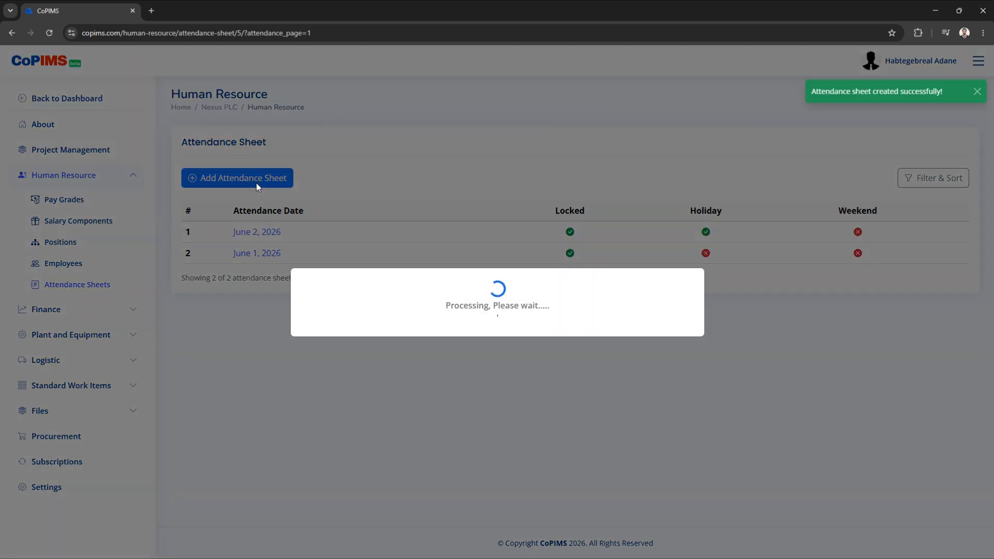
click(682, 407)
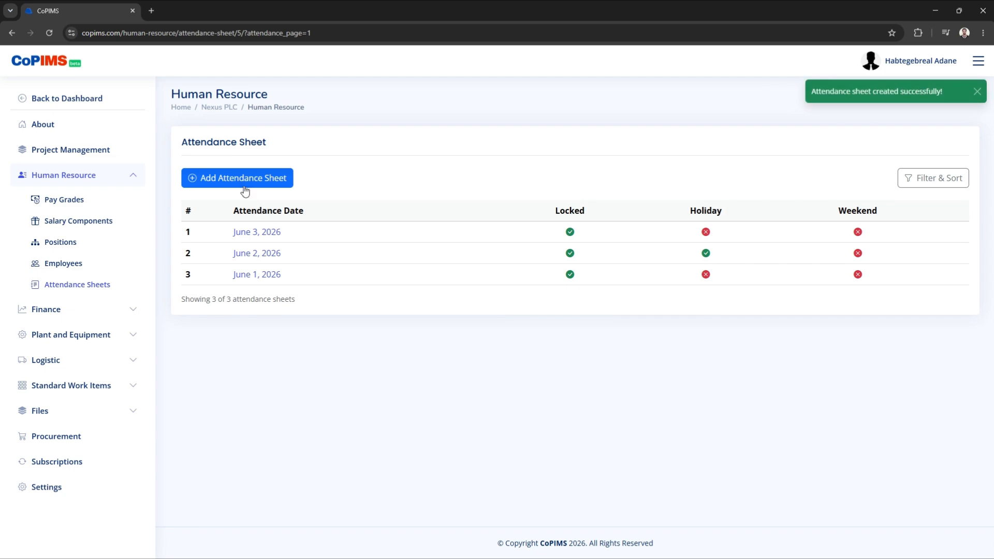
click(244, 186)
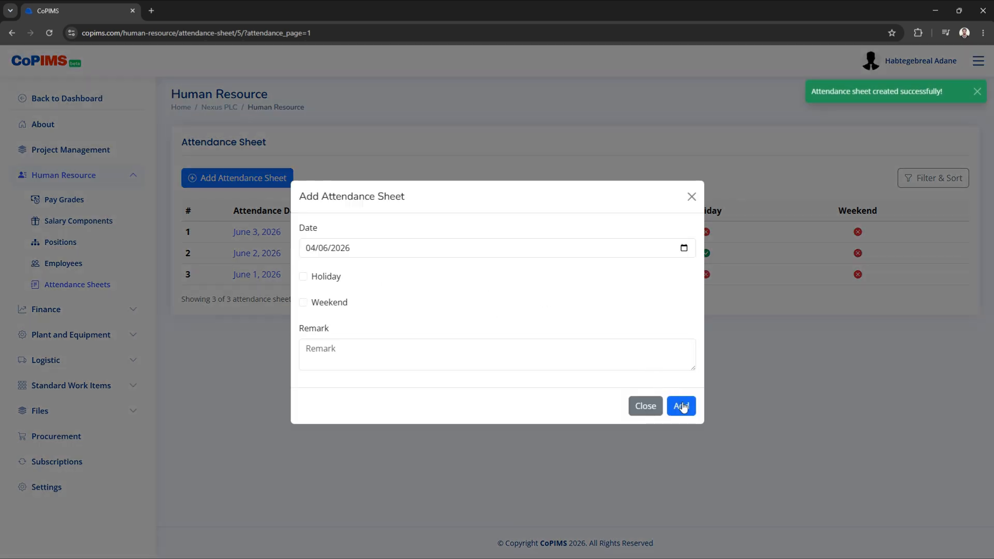
click(682, 406)
click(243, 179)
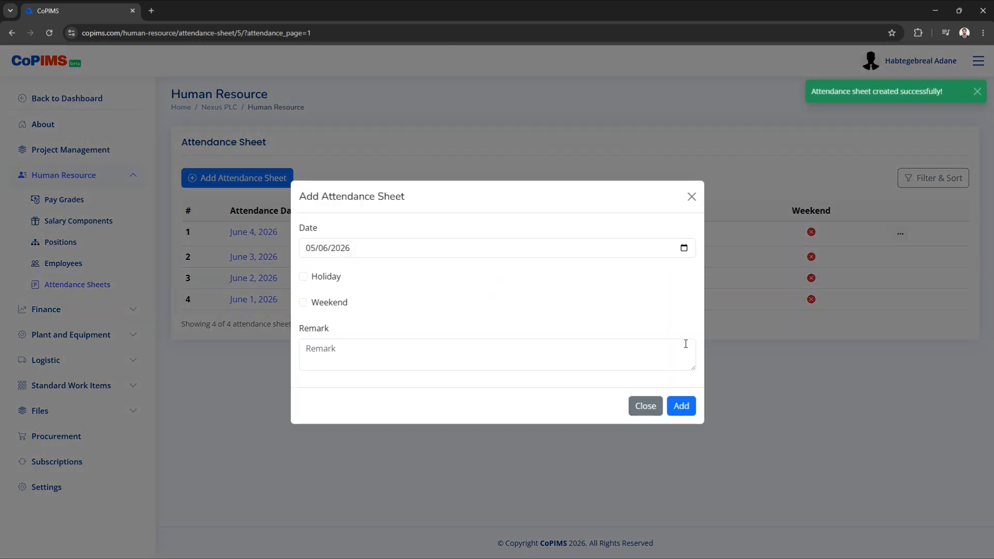
click(682, 407)
click(259, 184)
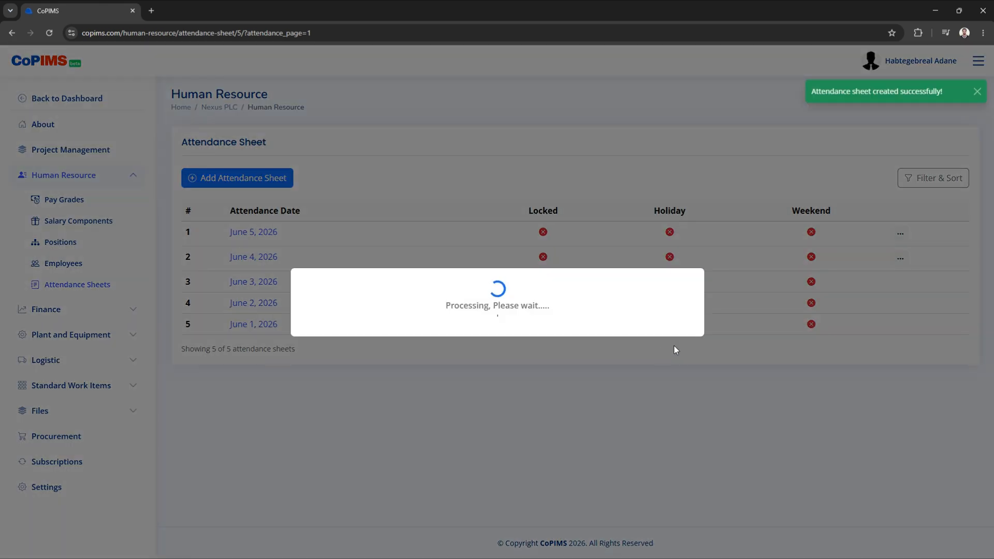
click(681, 406)
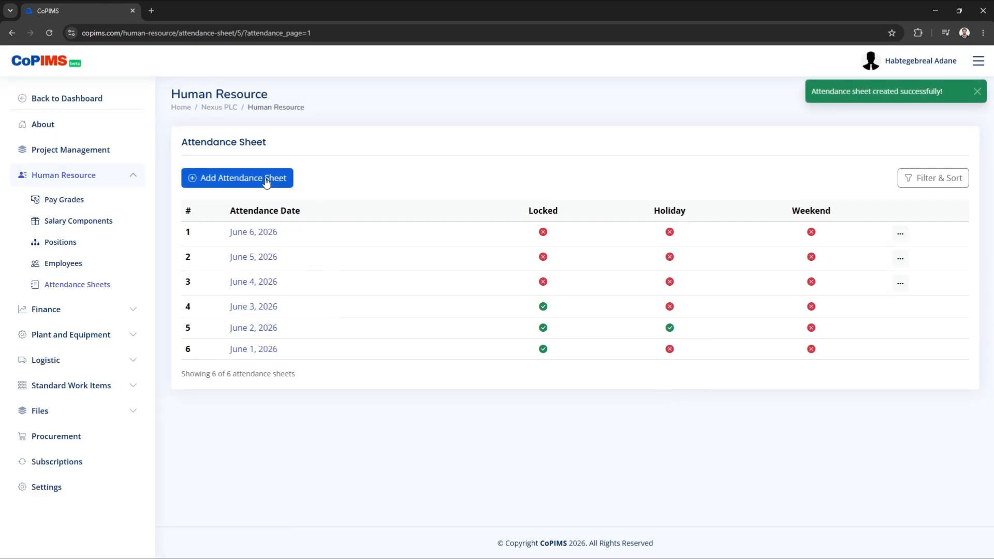
Add an attendance sheet dated June 15, 2026, keeping the Weekend option enabled
click(266, 182)
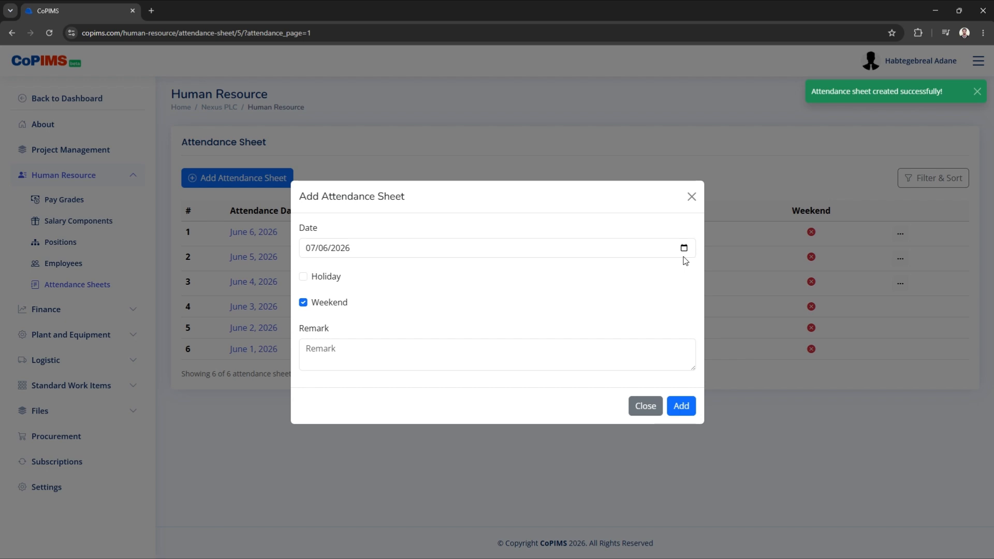
click(684, 248)
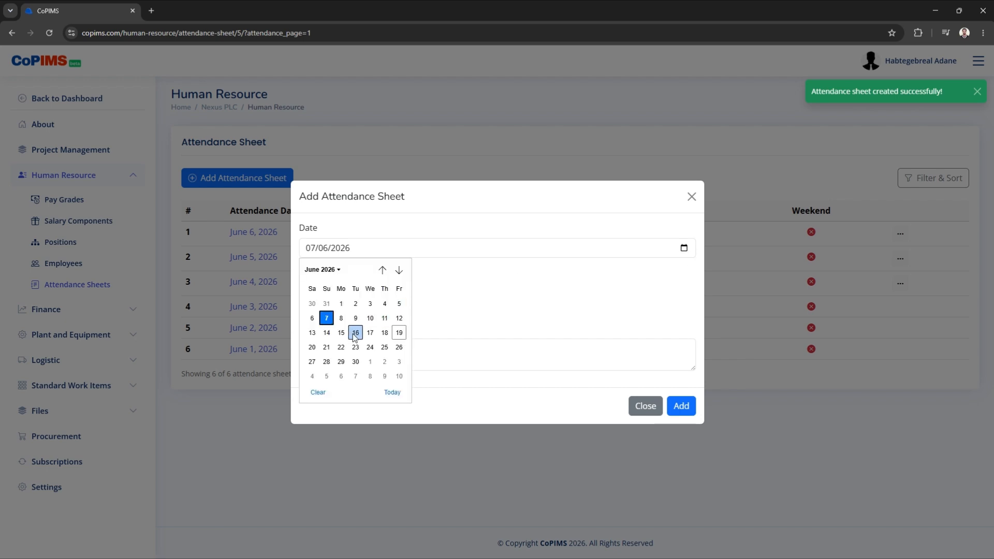
click(341, 333)
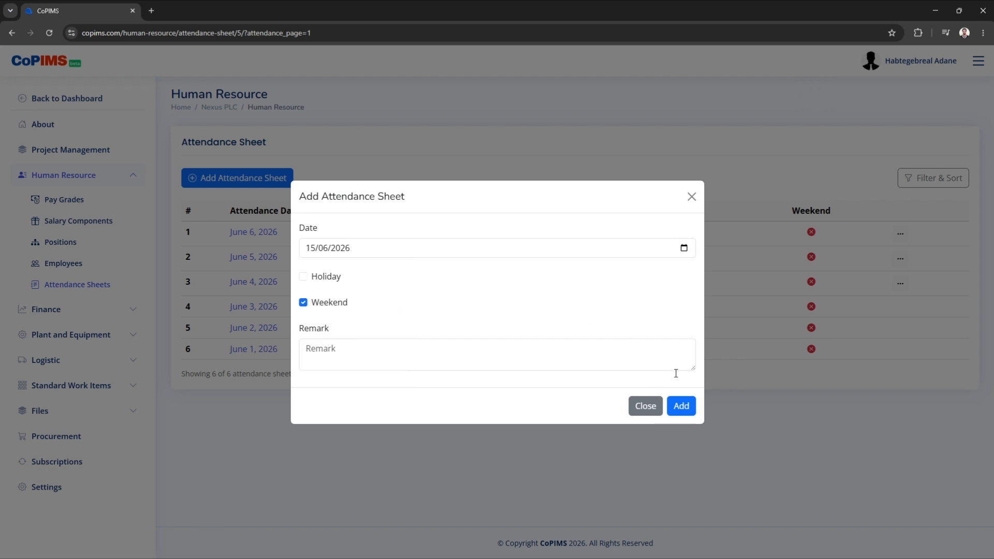
click(681, 406)
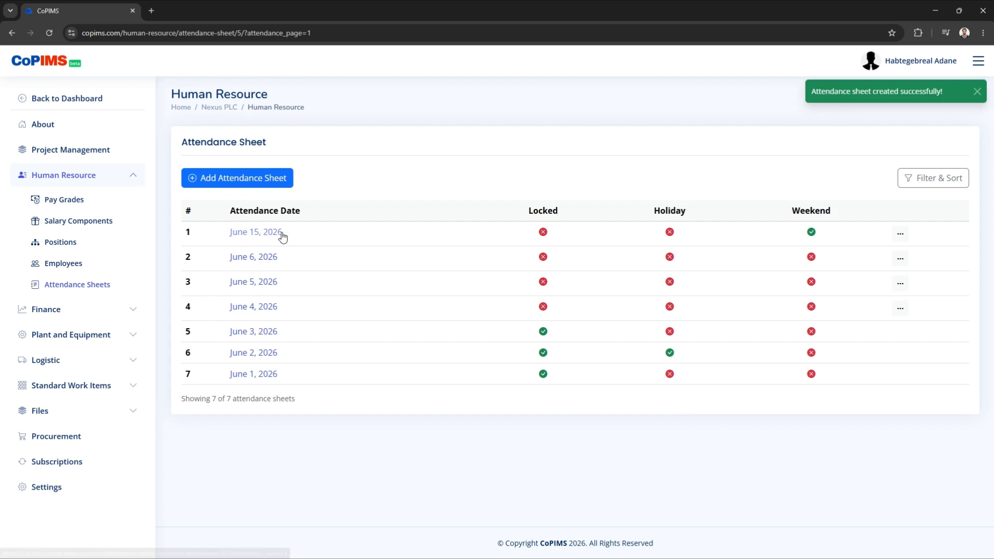
Add regular attendance sheets for June 16 and June 17, 2026, and open the June 17 sheet
click(271, 186)
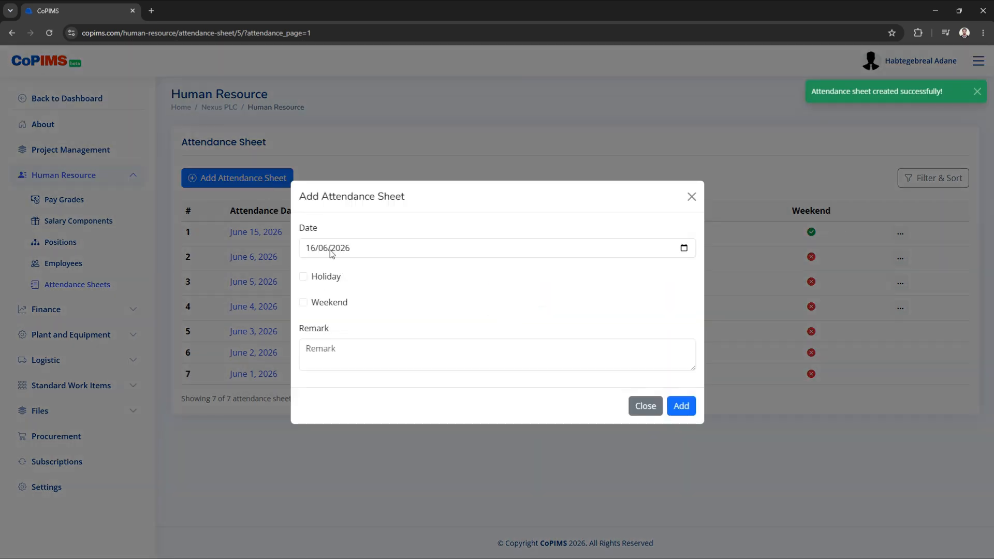
click(680, 406)
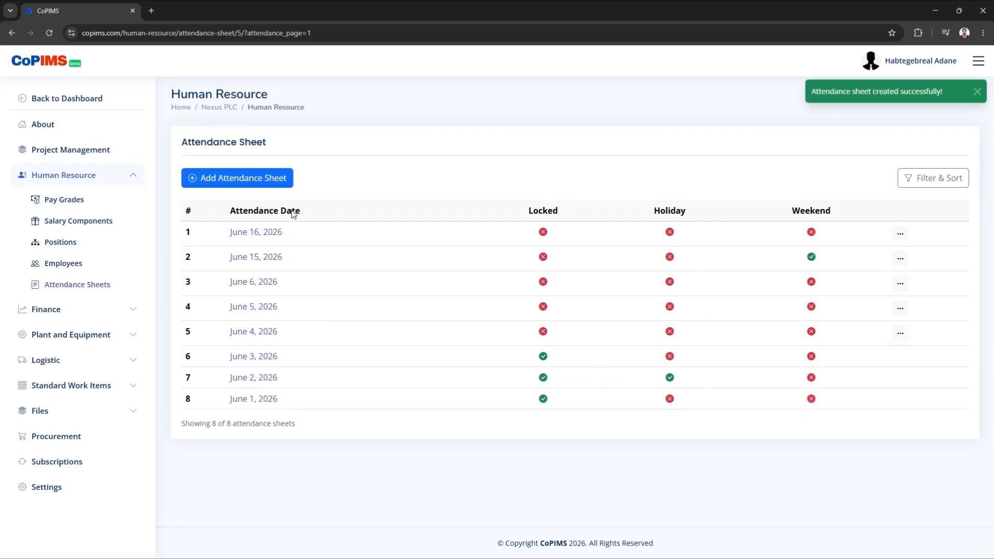
click(243, 182)
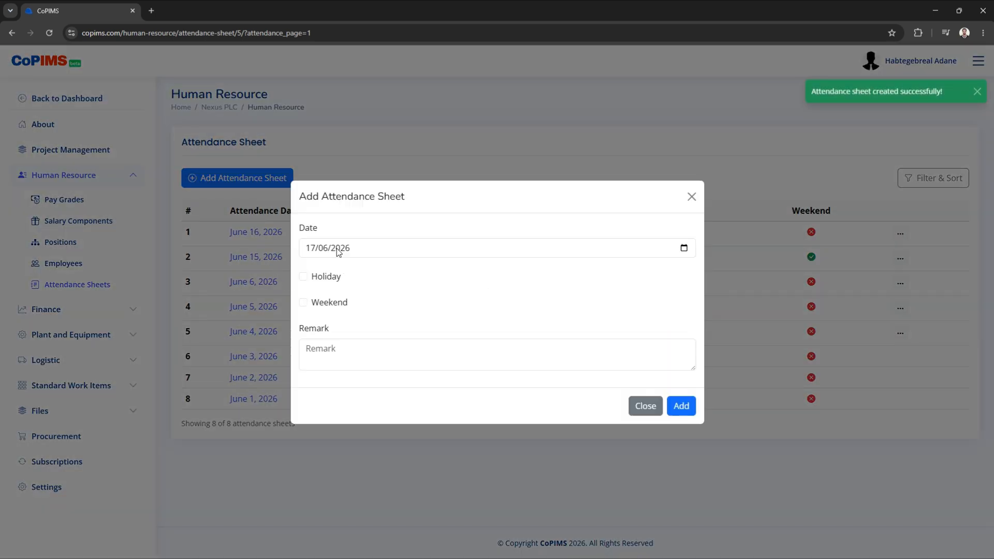
click(675, 402)
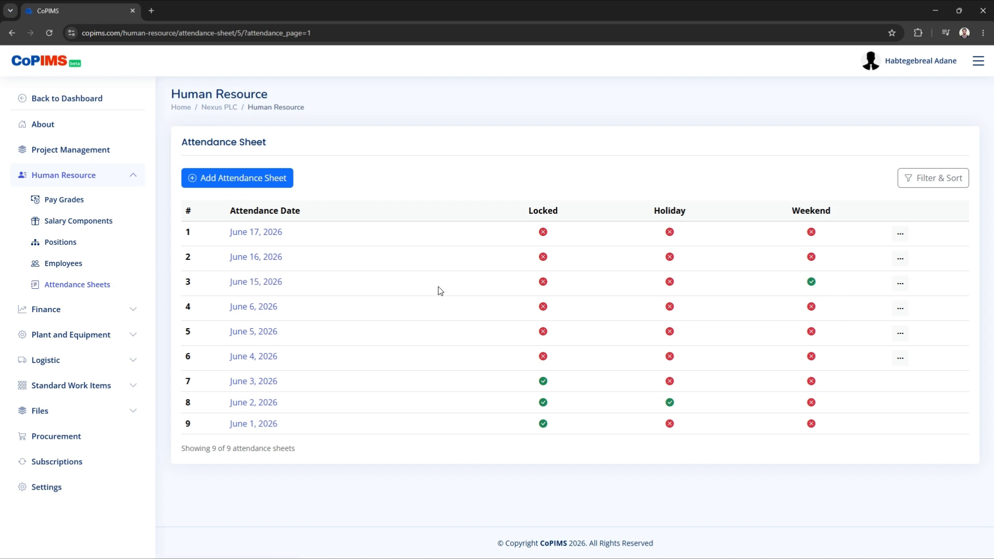
click(263, 237)
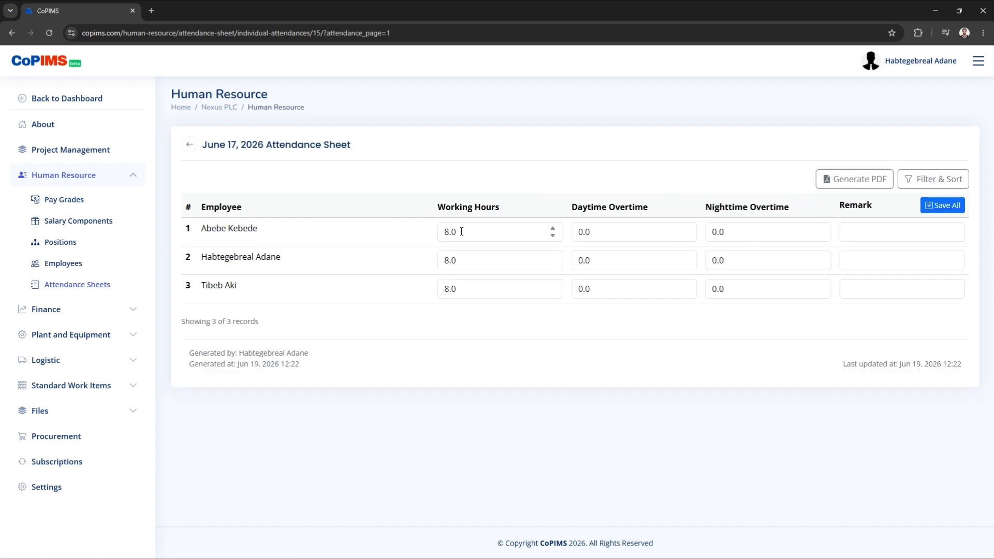